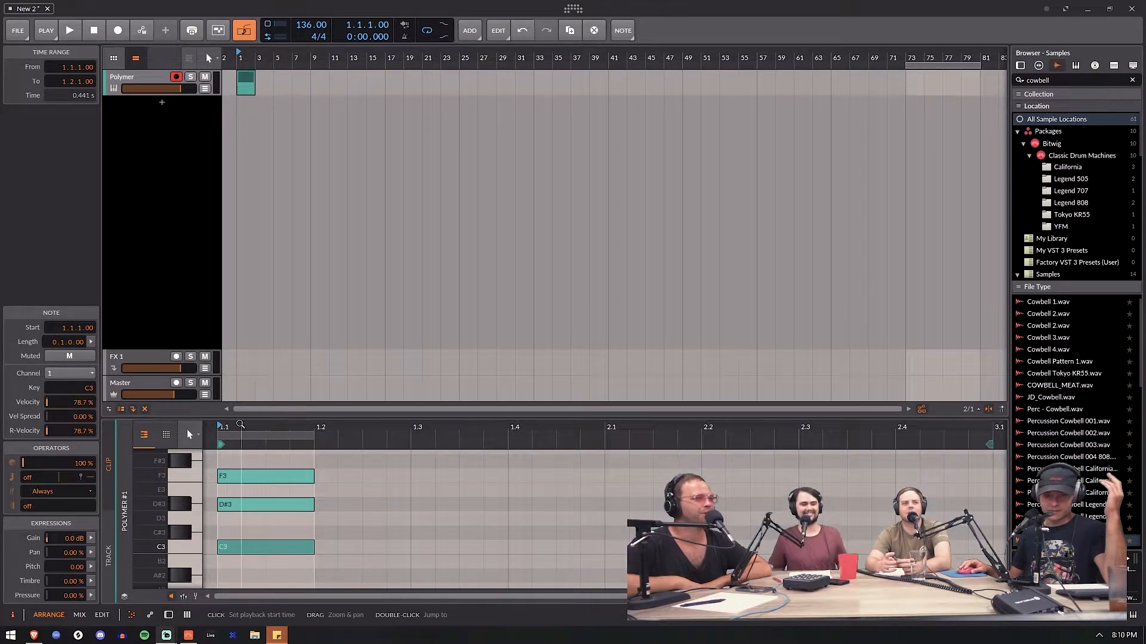
Enlarge the note editor over the arranger and bring the C3, D#3 and F3 notes into central view.
{"action": "left_click_drag", "start_coordinate": [236, 410], "coordinate": [532, 440]}
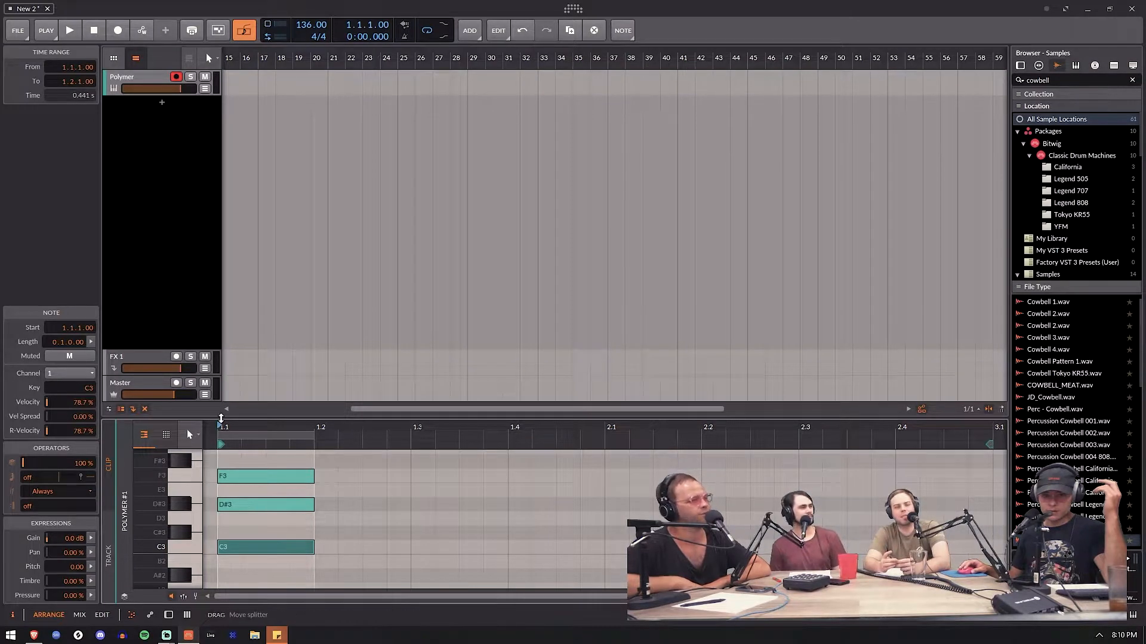
{"action": "left_click_drag", "start_coordinate": [163, 410], "coordinate": [250, 164]}
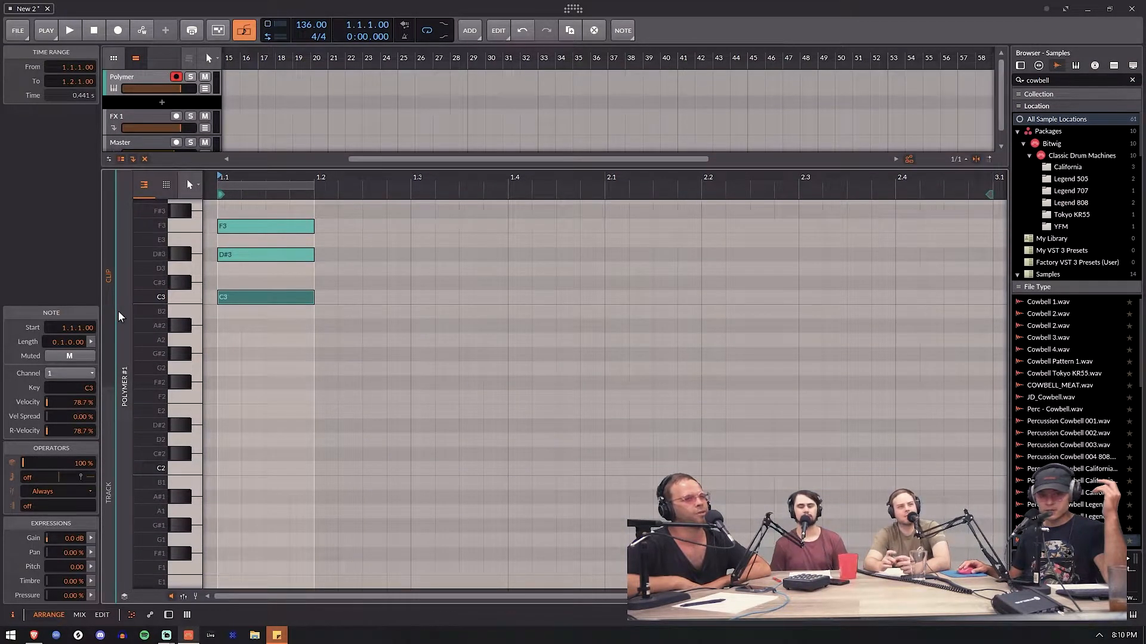
{"action": "left_click", "coordinate": [164, 281]}
{"action": "mouse_move", "coordinate": [164, 281]}
{"action": "left_mouse_down"}
{"action": "mouse_move", "coordinate": [159, 358]}
{"action": "mouse_move", "coordinate": [162, 281]}
{"action": "left_mouse_up"}
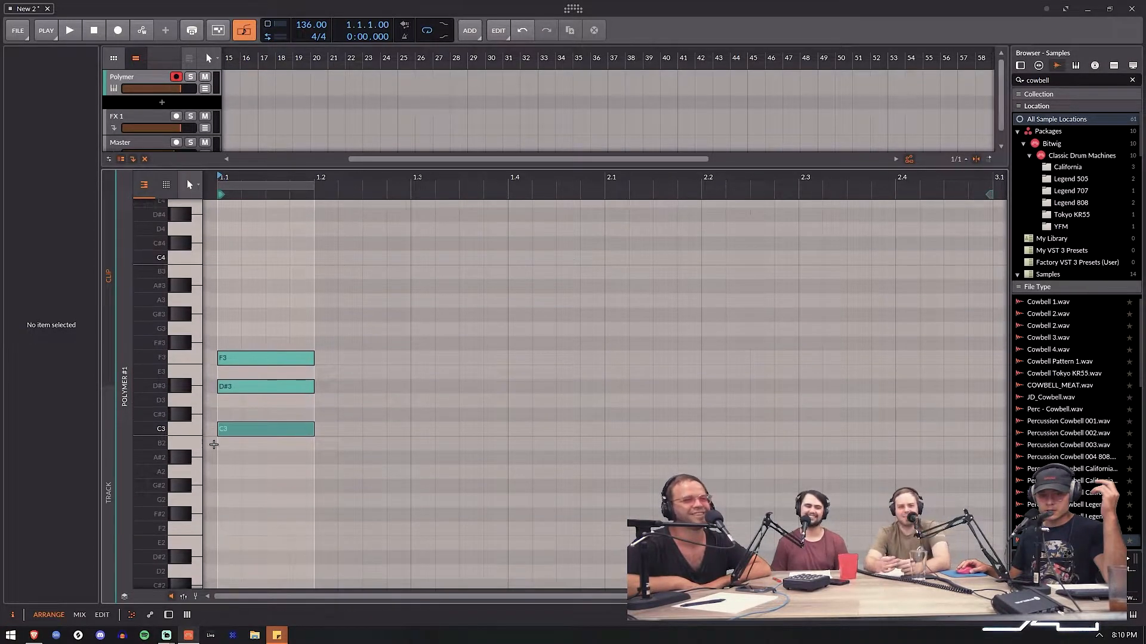
Audition the C3, D#3 and F3 notes of the clip one by one.
{"action": "left_click", "coordinate": [270, 430]}
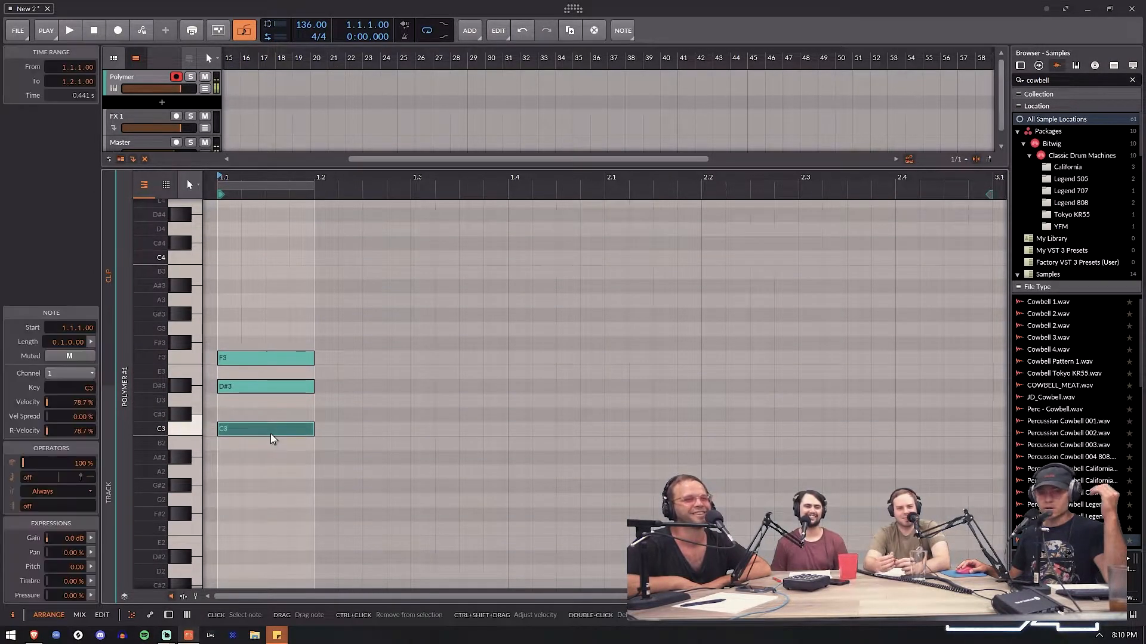
{"action": "left_click", "coordinate": [273, 388]}
{"action": "left_click", "coordinate": [263, 361]}
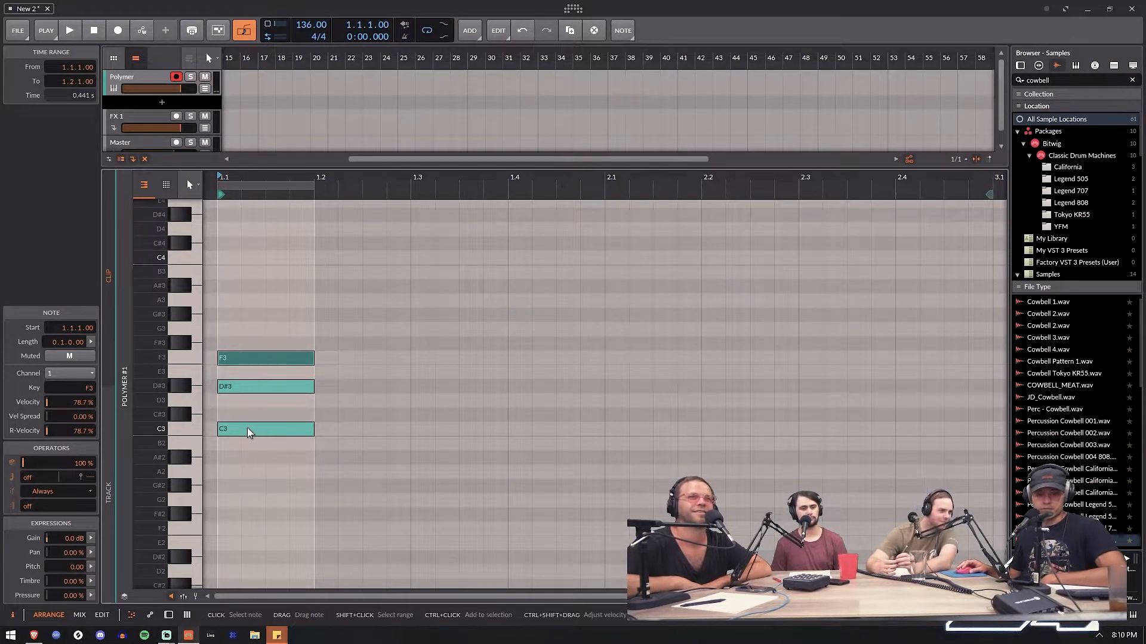
{"action": "left_click", "coordinate": [265, 428]}
{"action": "left_click", "coordinate": [256, 388]}
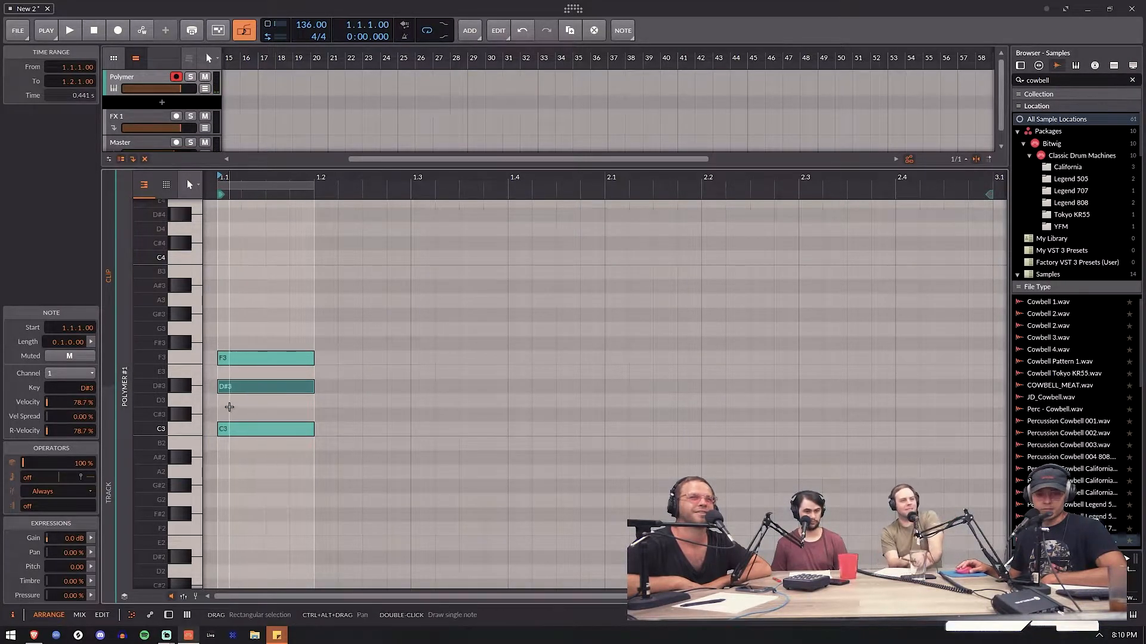
Add a one-beat C#3 note at 1.1, between the C3 and D#3 notes.
{"action": "double_click", "coordinate": [229, 401]}
{"action": "left_click_drag", "start_coordinate": [231, 406], "coordinate": [233, 418]}
{"action": "left_click", "coordinate": [233, 430]}
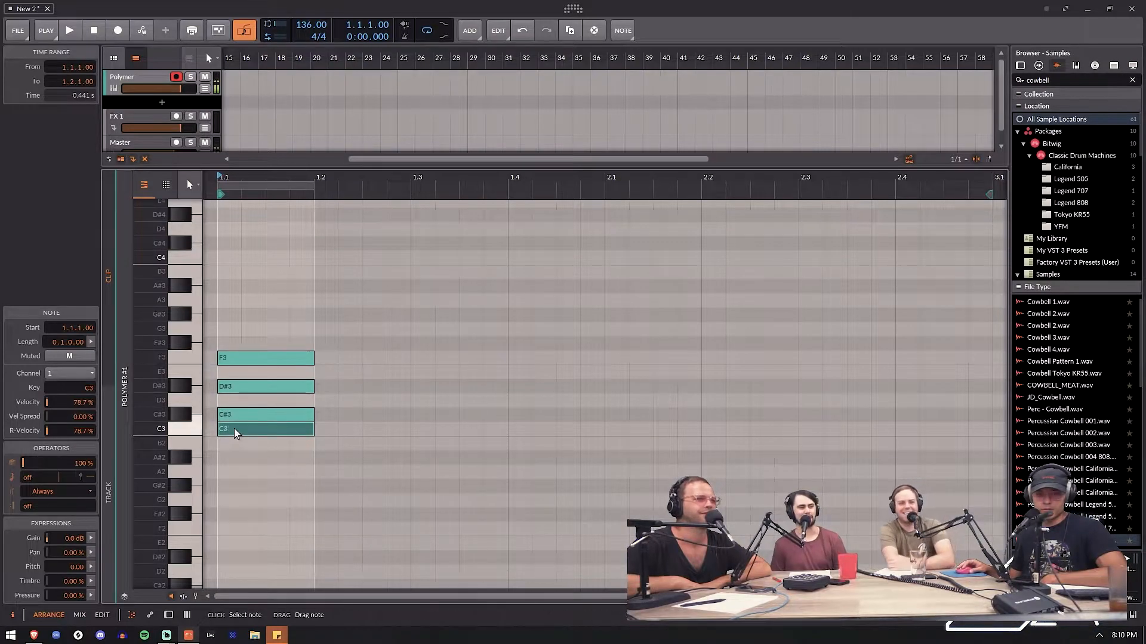
Audition the C3, C#3 and D#3 notes in turn to compare their pitches.
{"action": "left_click", "coordinate": [242, 387]}
{"action": "left_click", "coordinate": [240, 416]}
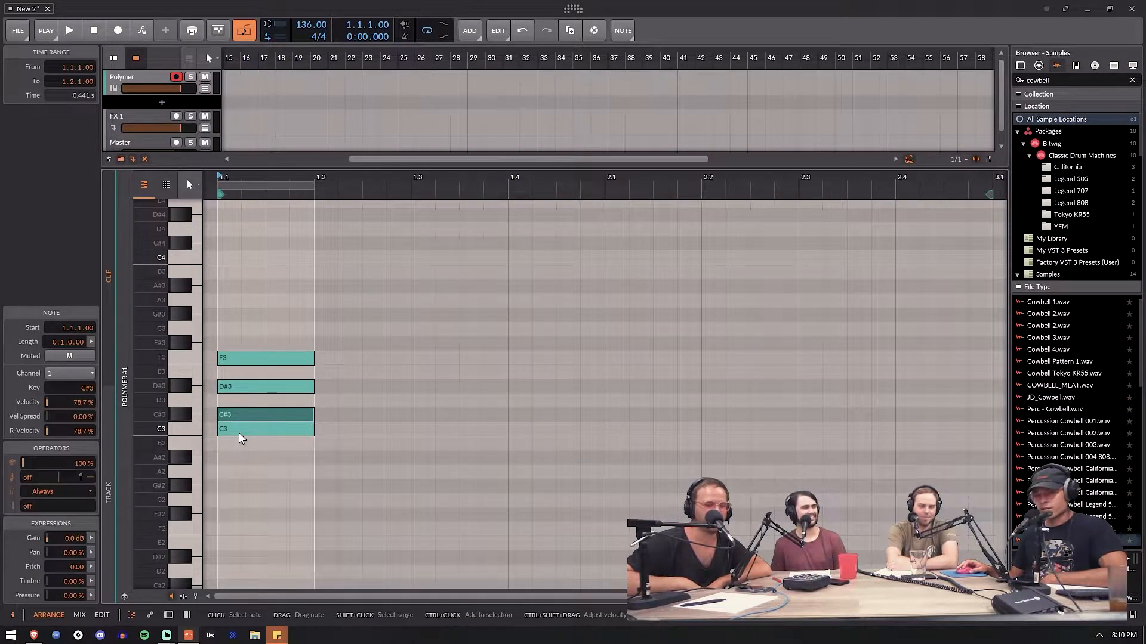
{"action": "left_click", "coordinate": [237, 431]}
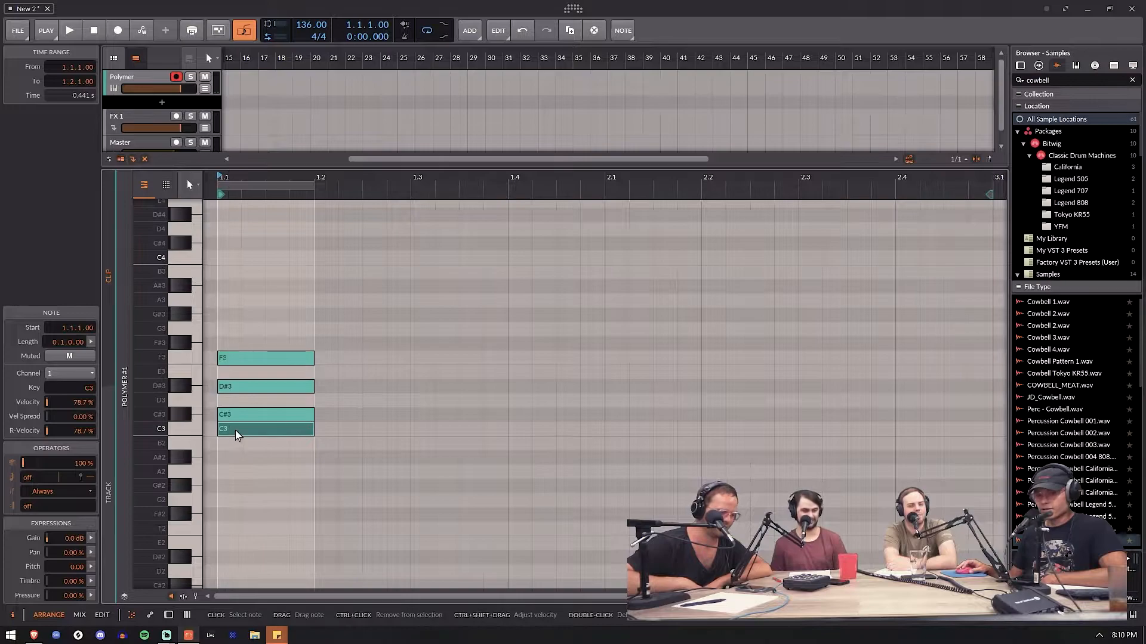
{"action": "left_click", "coordinate": [239, 388]}
{"action": "left_click", "coordinate": [247, 417]}
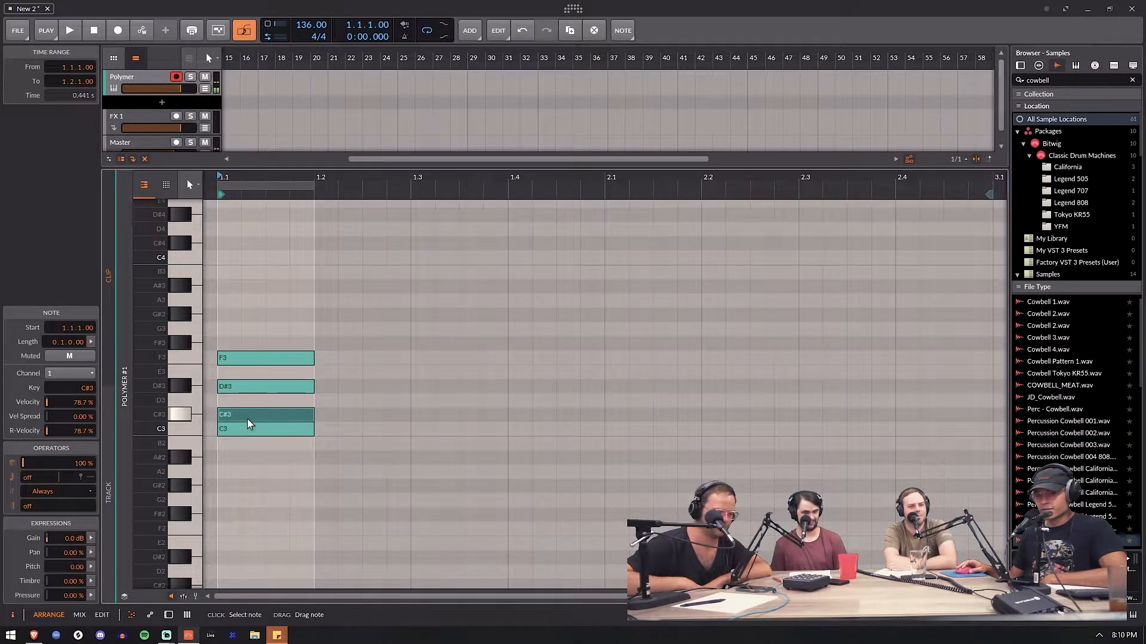
{"action": "left_click", "coordinate": [248, 429]}
{"action": "left_click", "coordinate": [256, 386]}
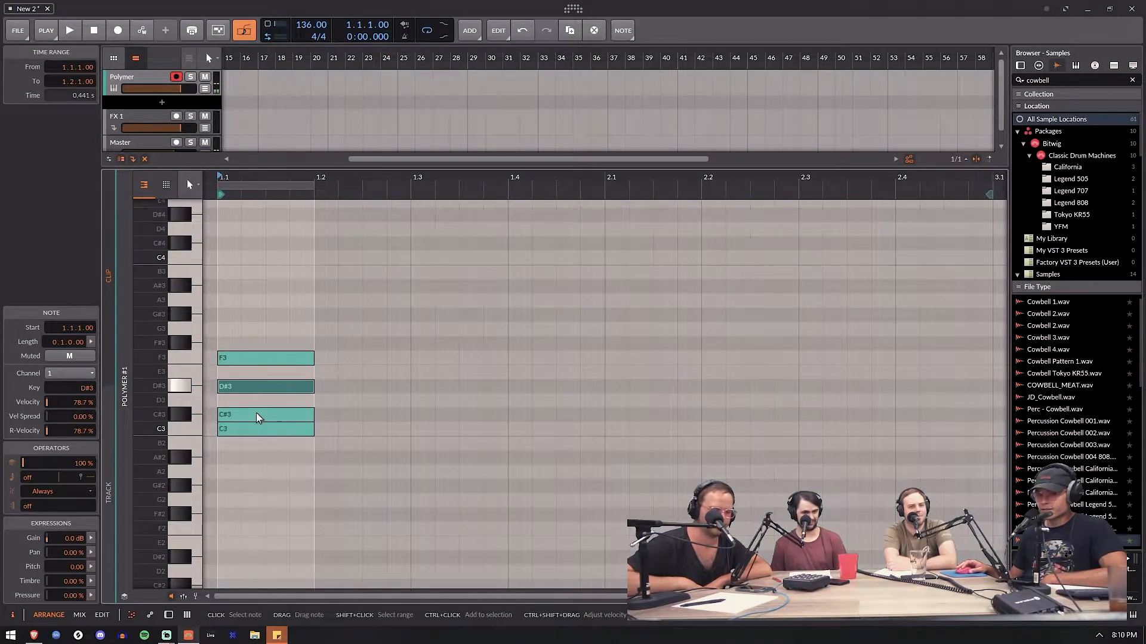
{"action": "left_click", "coordinate": [256, 418]}
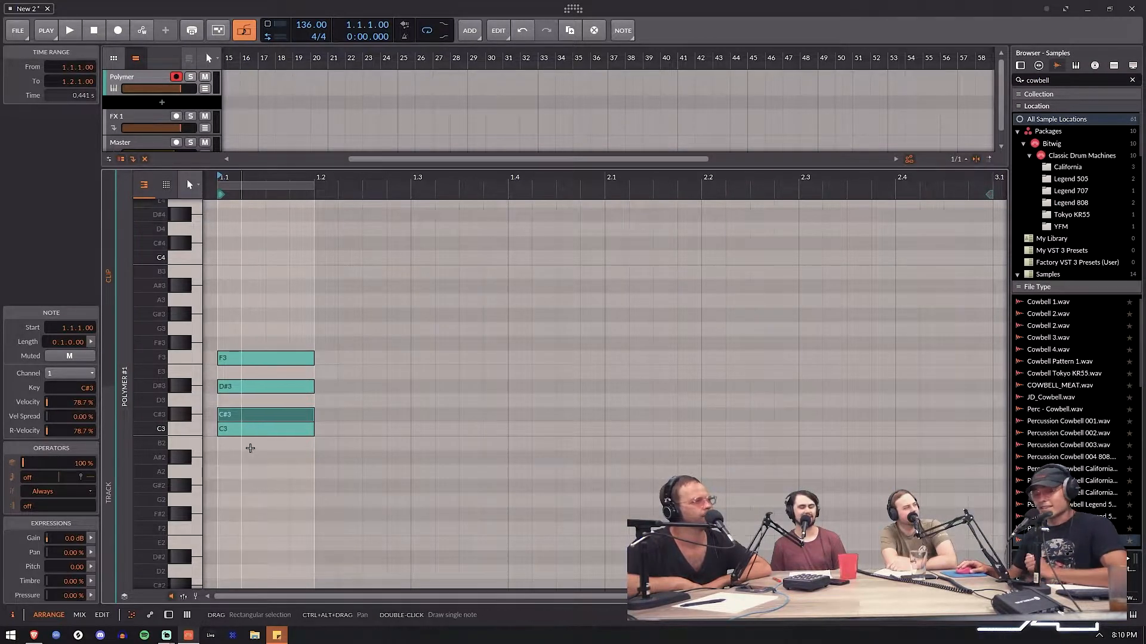
Listen to the C3, D#3 and C#3 notes once more and delete the C#3 note.
{"action": "left_click", "coordinate": [277, 433]}
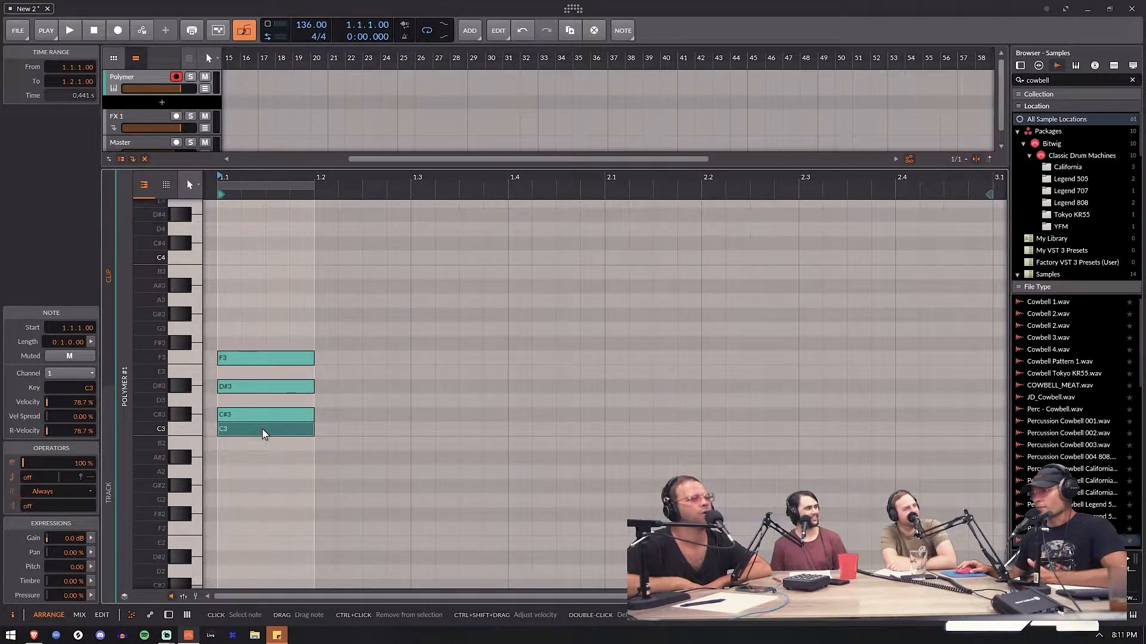
{"action": "left_click", "coordinate": [265, 389]}
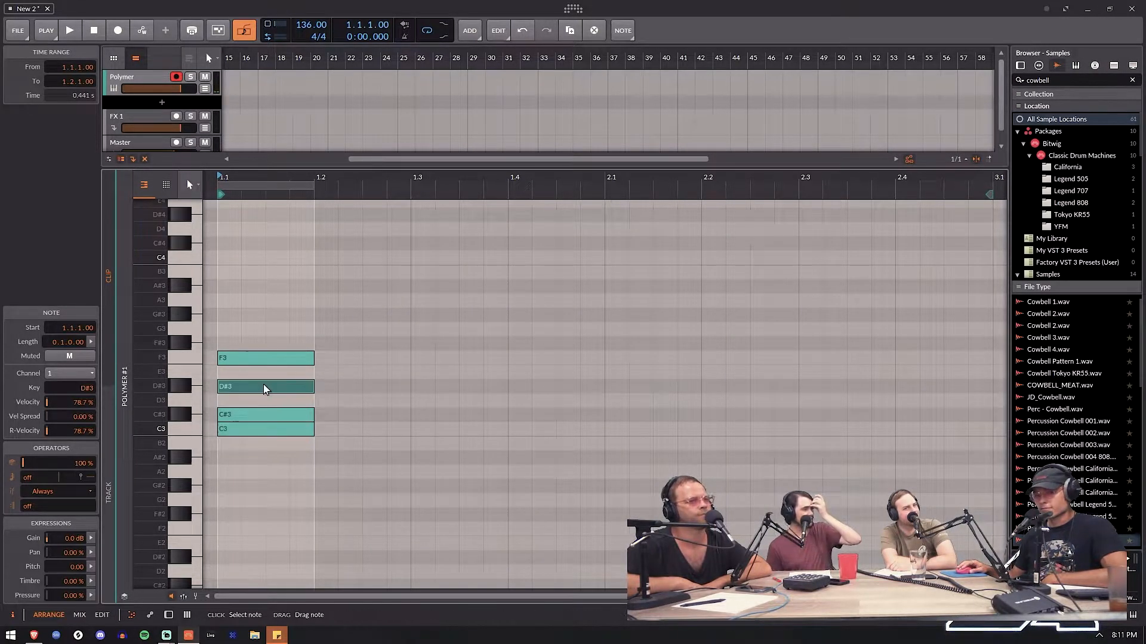
{"action": "left_click", "coordinate": [265, 416]}
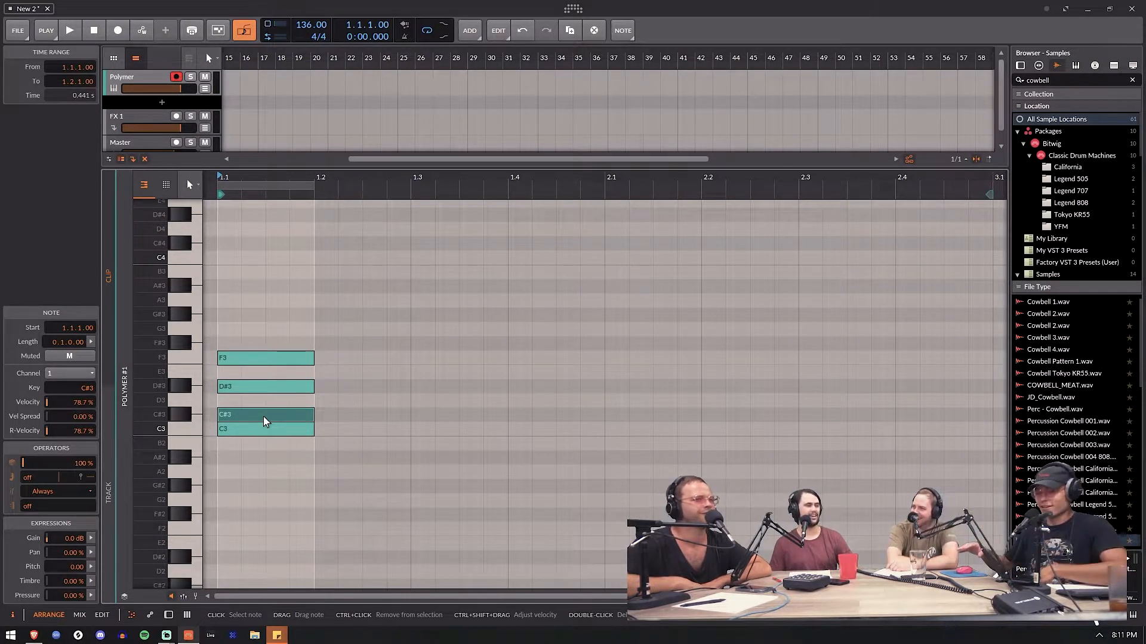
{"action": "double_click", "coordinate": [262, 414]}
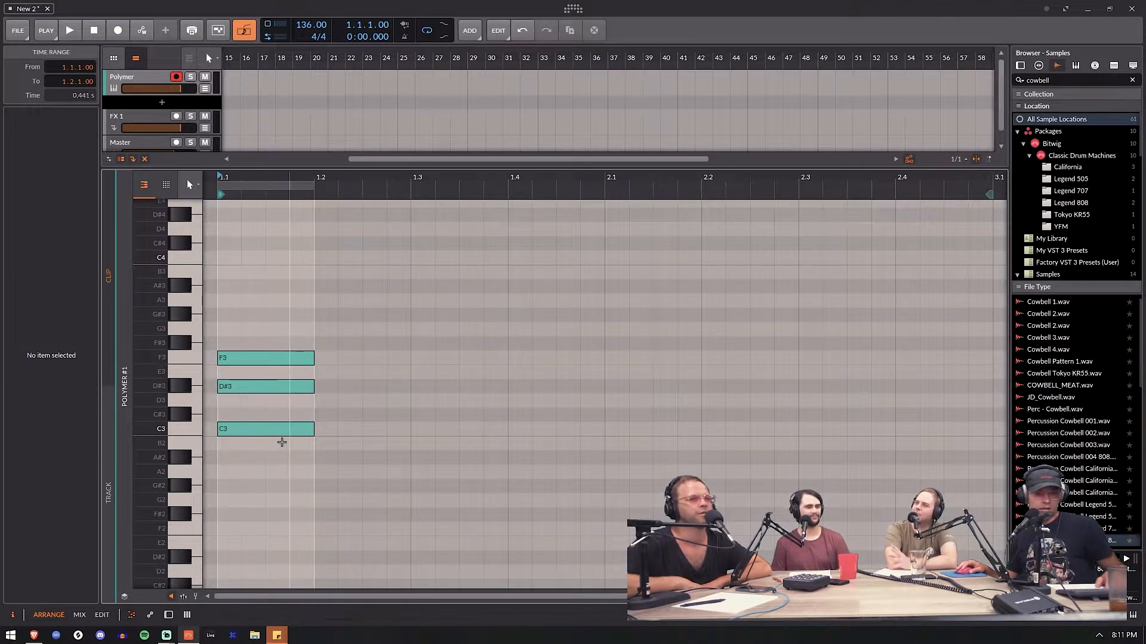
Set the repeat count of the C3 note to 4 and play the clip.
{"action": "left_click", "coordinate": [281, 434]}
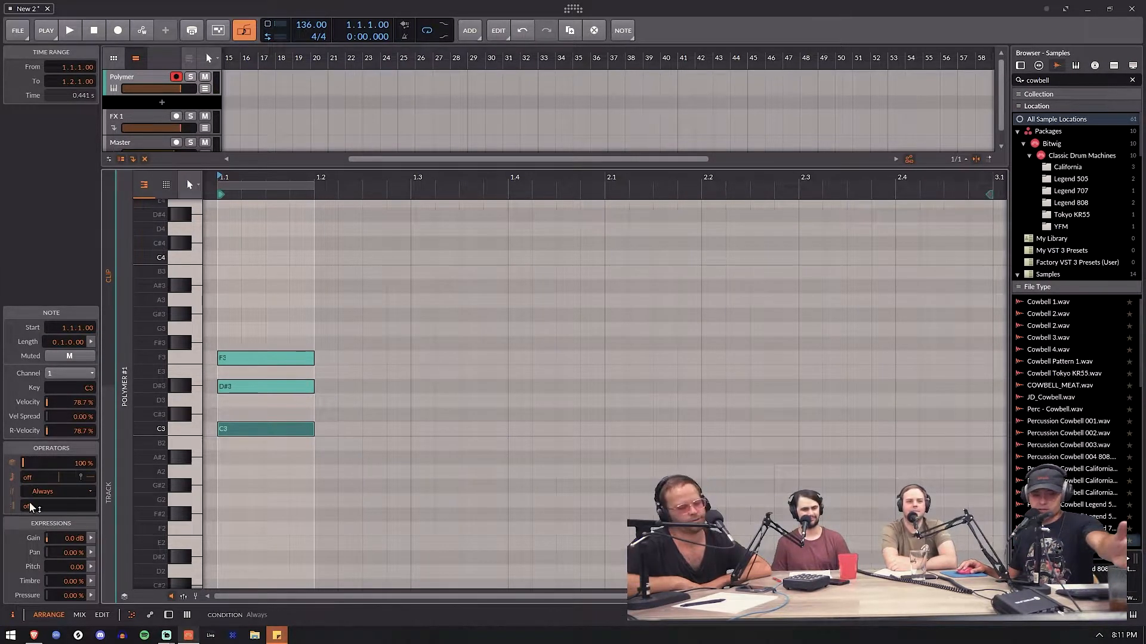
{"action": "left_click_drag", "start_coordinate": [37, 477], "coordinate": [37, 472]}
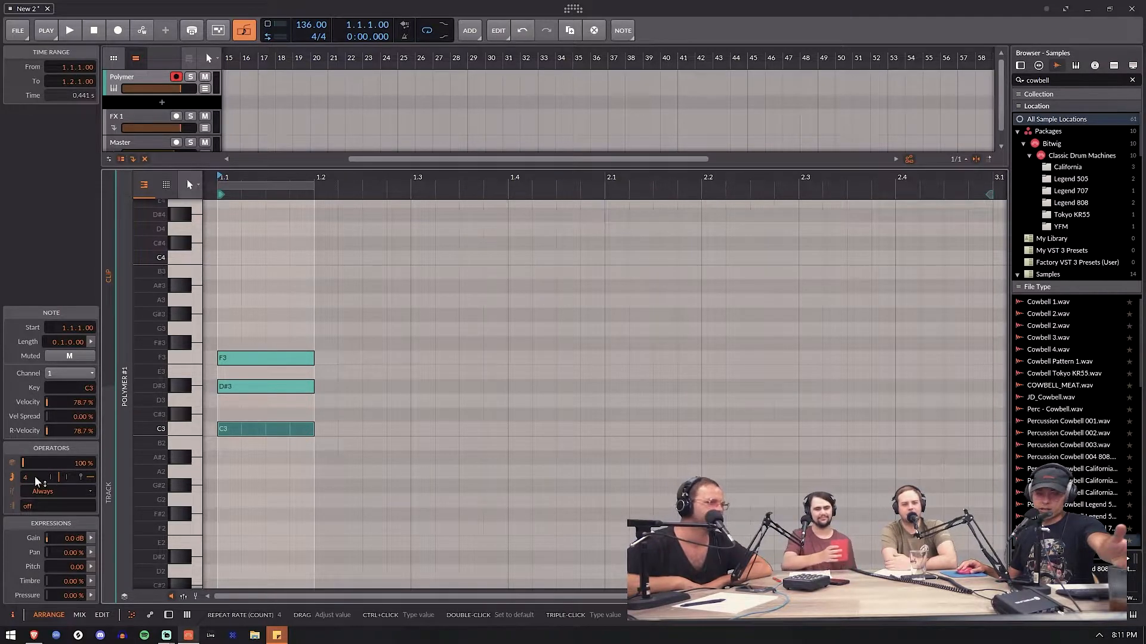
{"action": "left_click", "coordinate": [241, 440]}
{"action": "left_click", "coordinate": [242, 433]}
{"action": "key", "text": "space"}
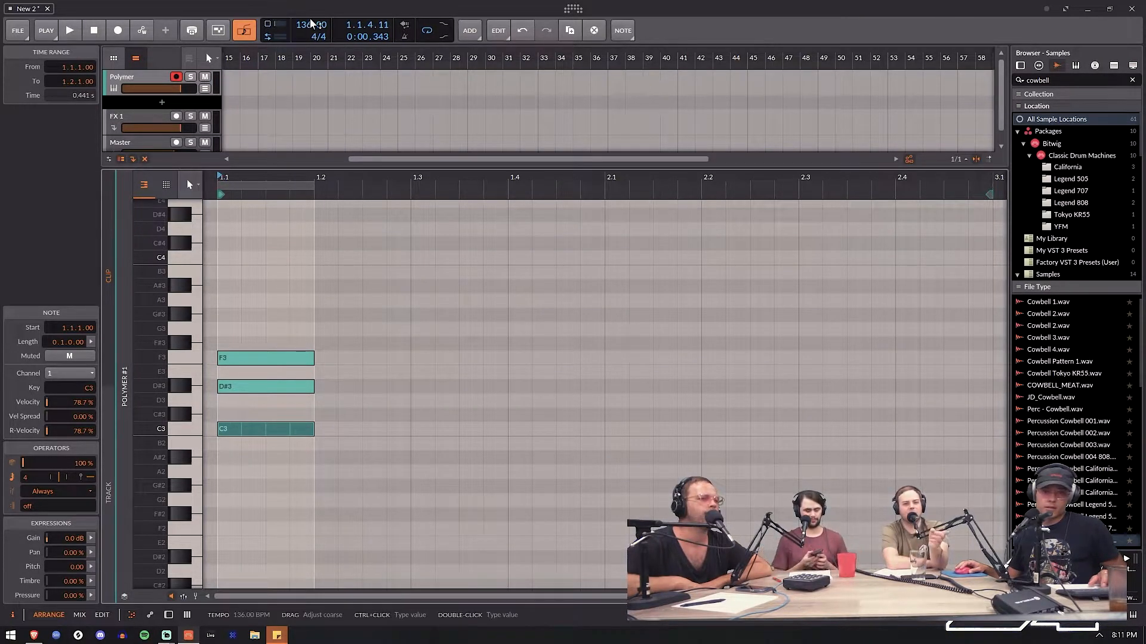
Lower the project tempo to 107 BPM and play the repeating C3 note at that speed.
{"action": "left_click_drag", "start_coordinate": [310, 22], "coordinate": [311, 54]}
{"action": "key", "text": "space"}
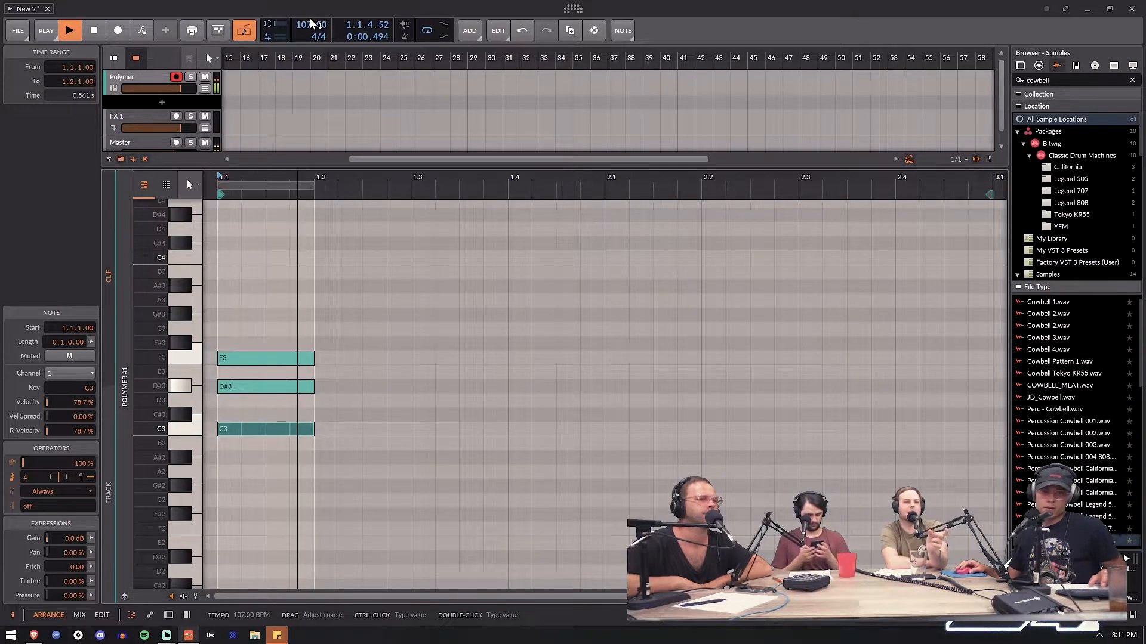
{"action": "key", "text": "space"}
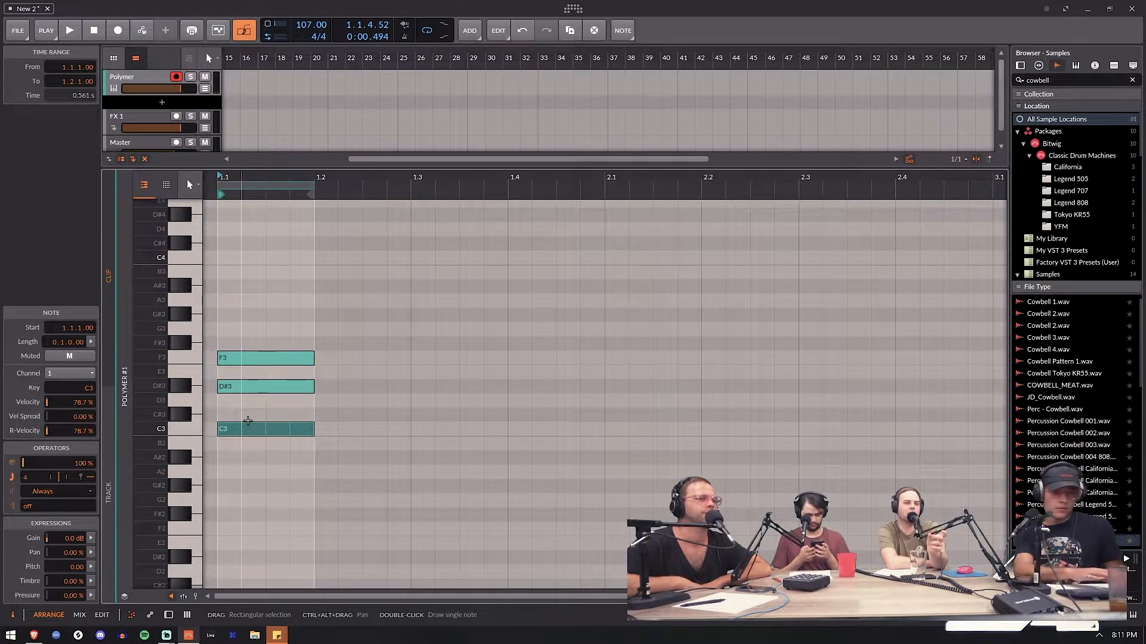
{"action": "key", "text": "space"}
{"action": "key", "text": "space"}
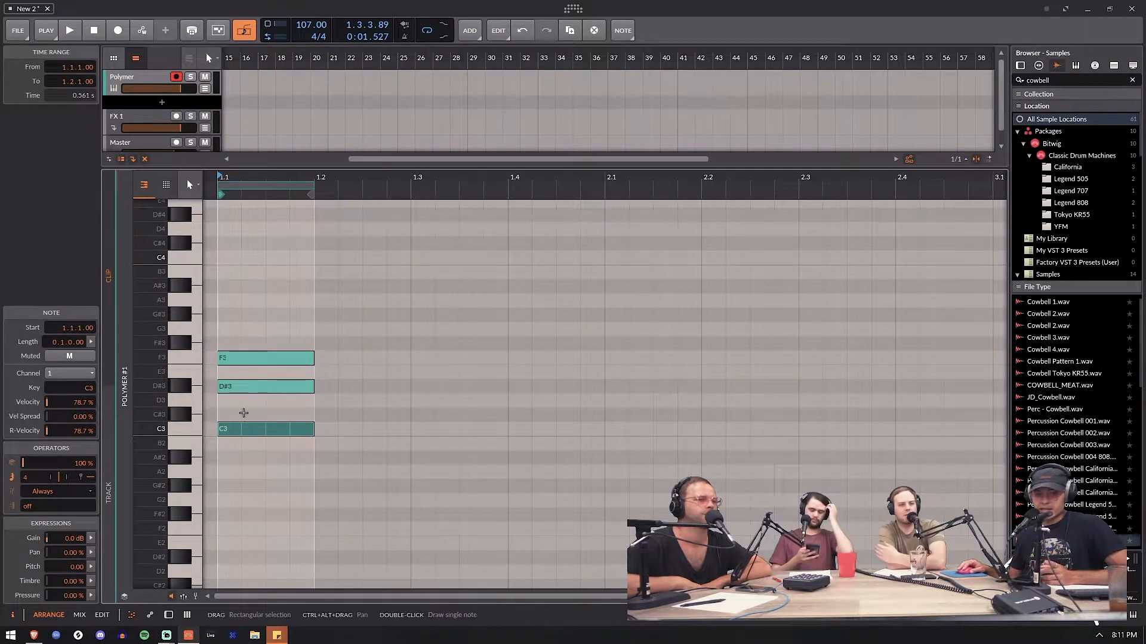
Set the repeat count to 8 on the D#3 note and adjust the F3 note's repeats, starting from 3.
{"action": "left_click", "coordinate": [247, 391]}
{"action": "left_click_drag", "start_coordinate": [37, 478], "coordinate": [37, 465]}
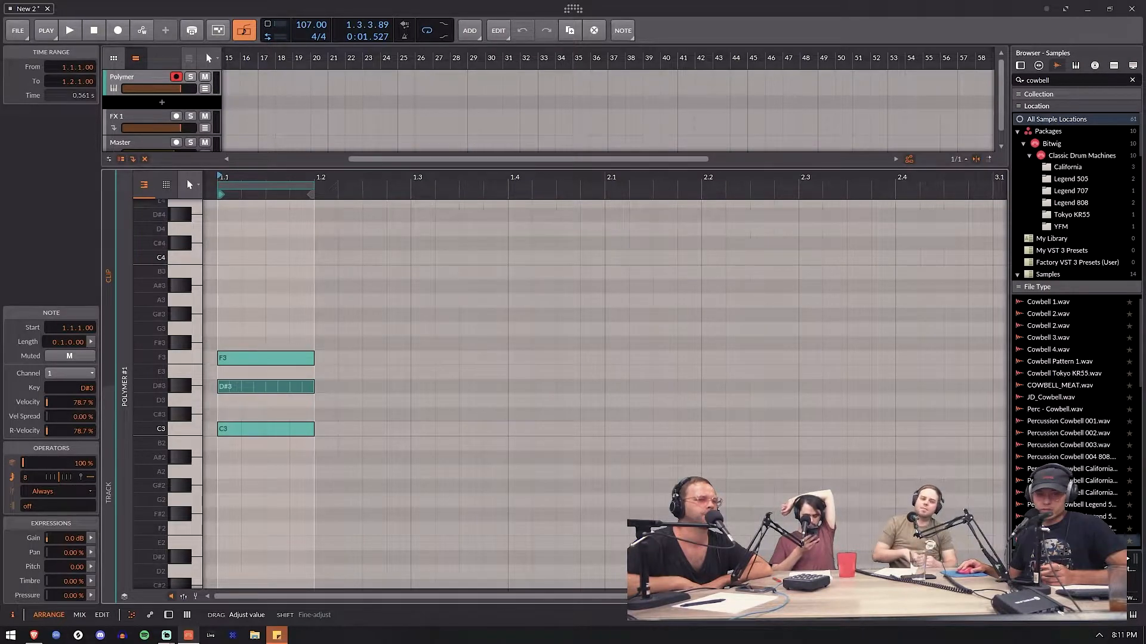
{"action": "left_click", "coordinate": [280, 359]}
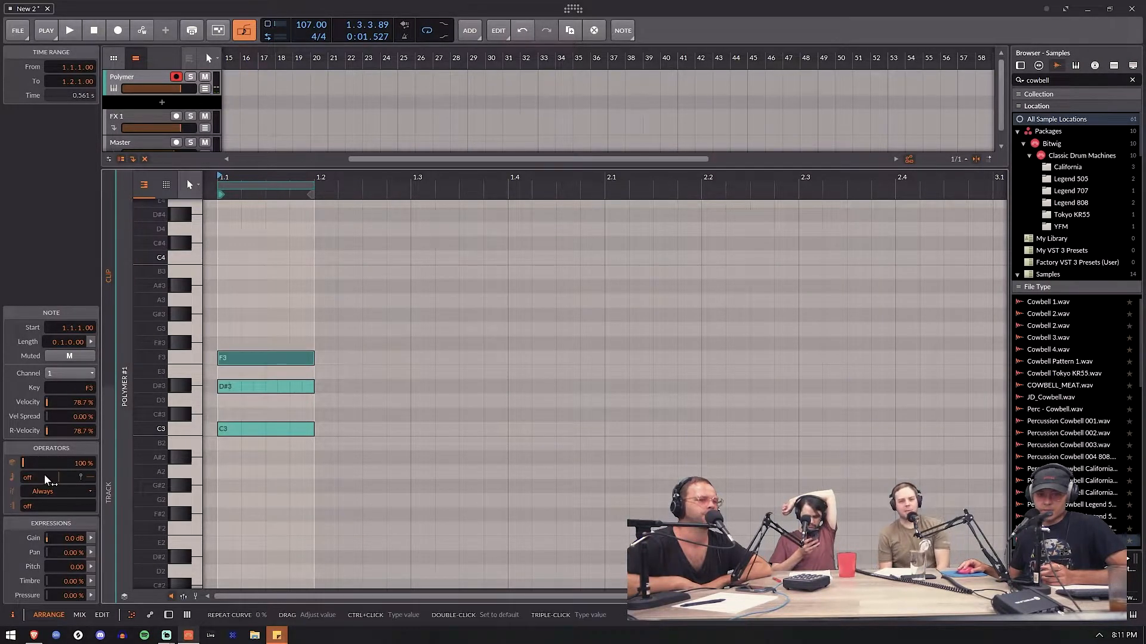
{"action": "mouse_move", "coordinate": [46, 476]}
{"action": "left_mouse_down"}
{"action": "mouse_move", "coordinate": [45, 495]}
{"action": "mouse_move", "coordinate": [36, 471]}
{"action": "left_mouse_up"}
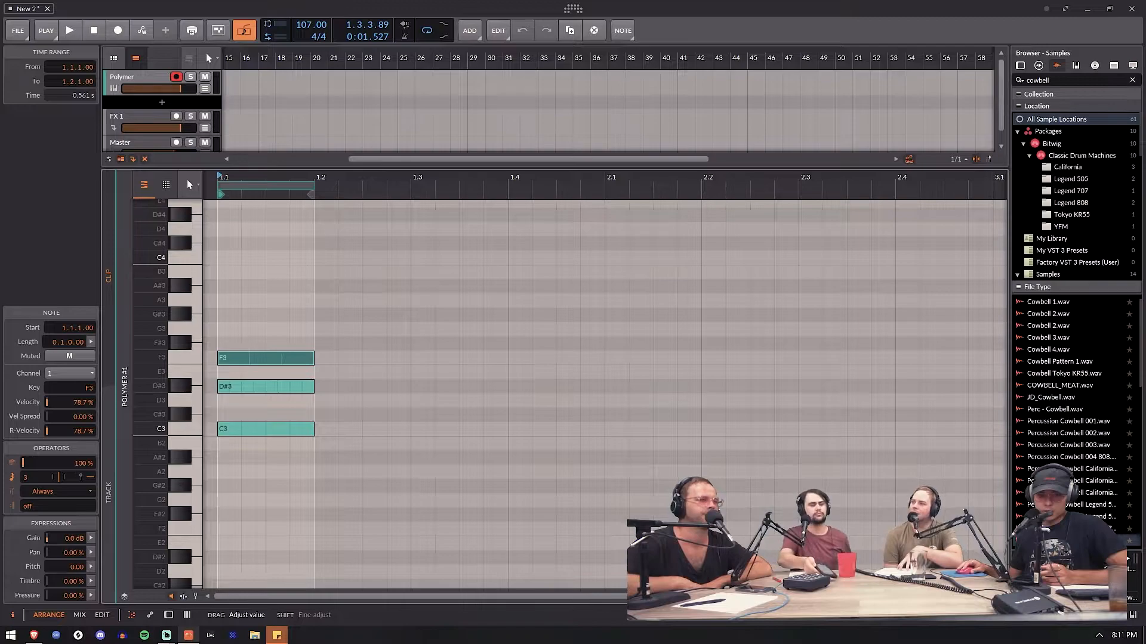
{"action": "left_click_drag", "start_coordinate": [35, 470], "coordinate": [60, 484]}
Skew the repeat curves so the D#3 note's repeats bunch toward its end and the C3 note's toward its start.
{"action": "left_click", "coordinate": [273, 386]}
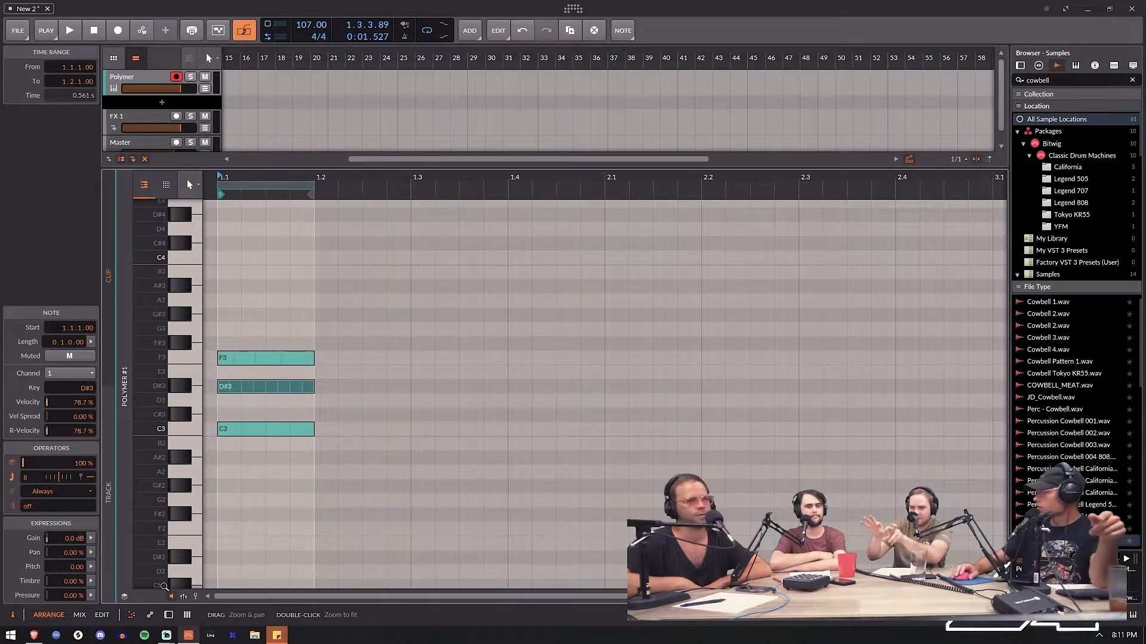
{"action": "left_click", "coordinate": [241, 389]}
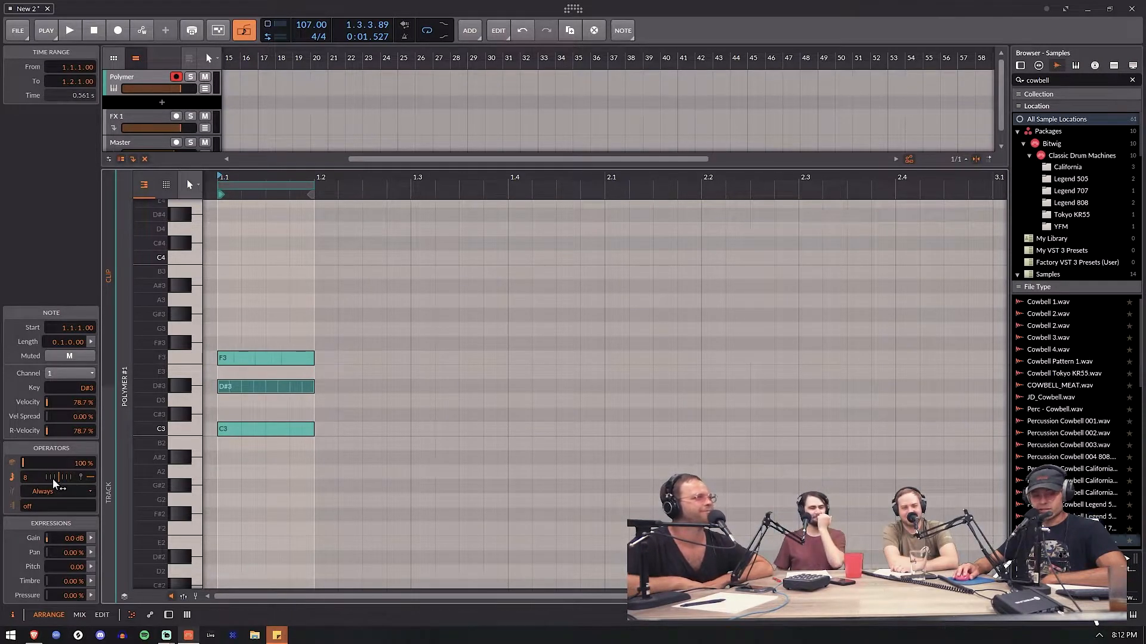
{"action": "left_click_drag", "start_coordinate": [61, 478], "coordinate": [47, 477]}
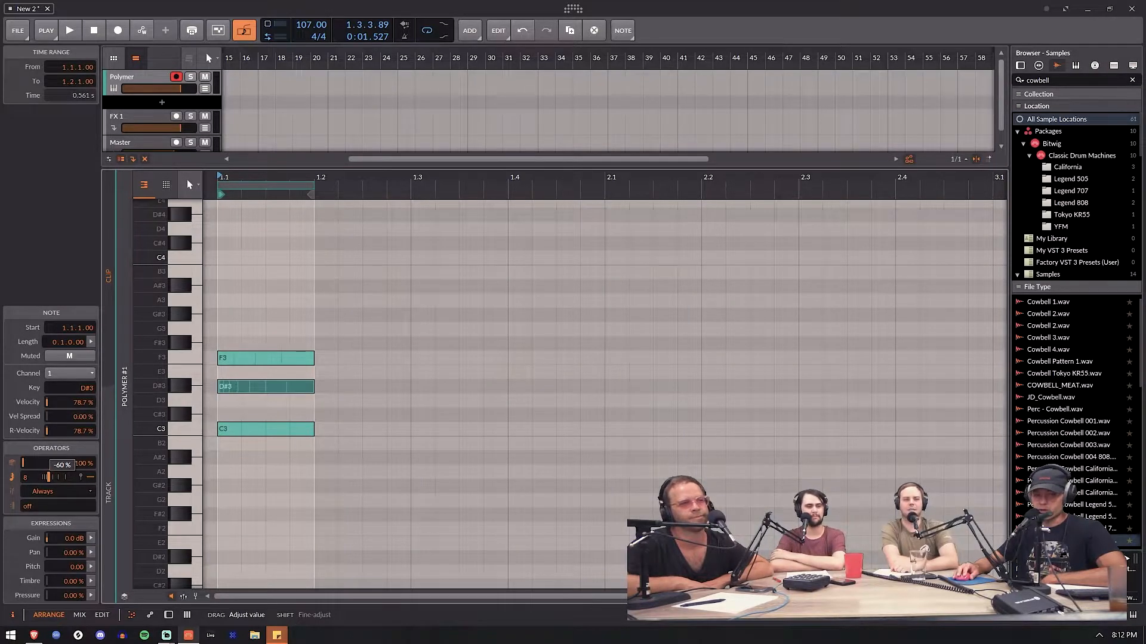
{"action": "left_click_drag", "start_coordinate": [62, 478], "coordinate": [62, 477]}
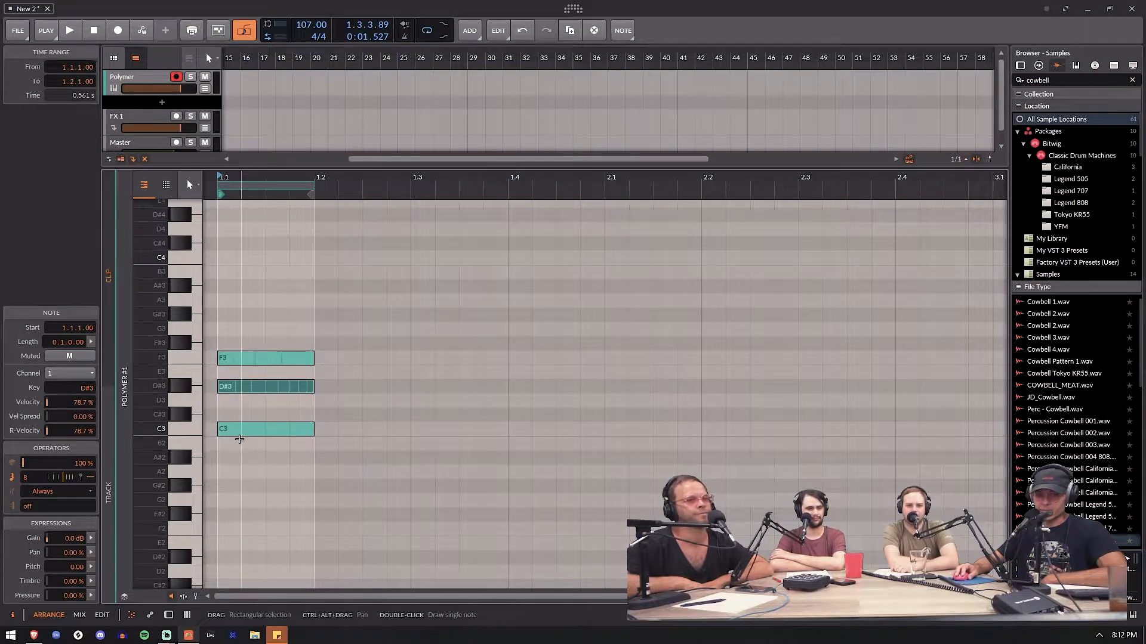
{"action": "left_click", "coordinate": [238, 429]}
{"action": "left_click_drag", "start_coordinate": [64, 478], "coordinate": [59, 478]}
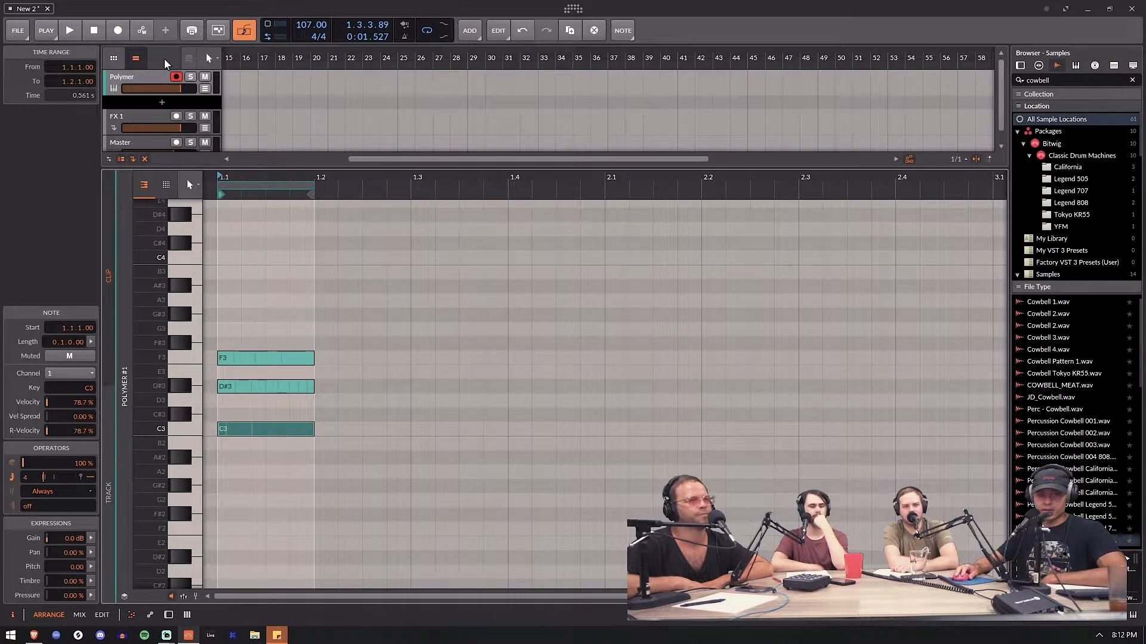
Insert the Quantize note effect before the Polymer synth in the track's device chain.
{"action": "key", "text": "d"}
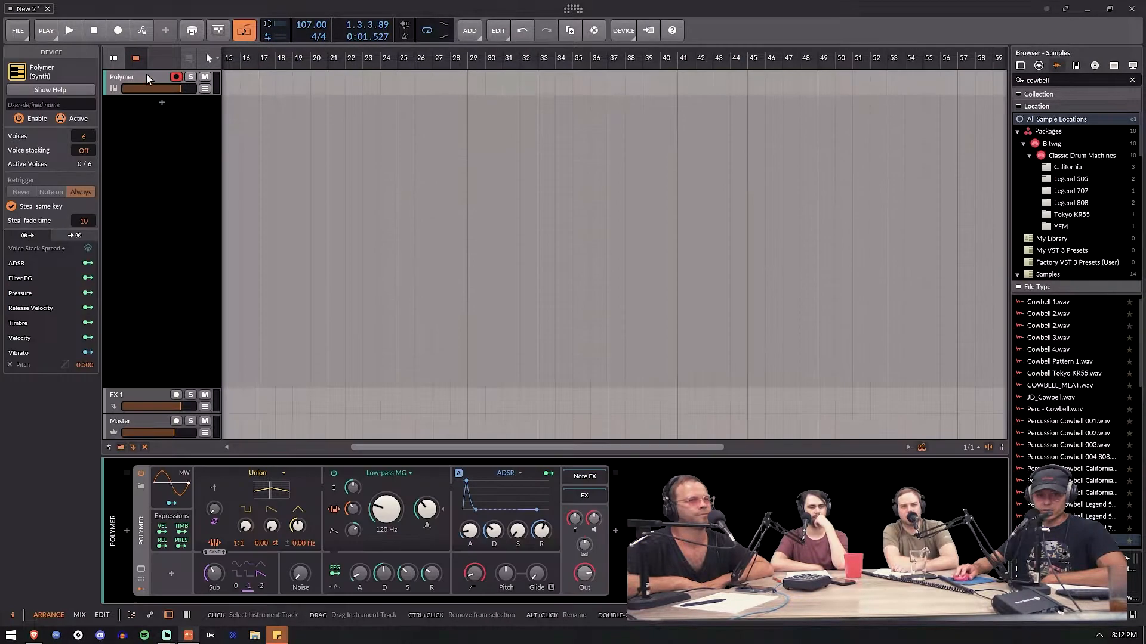
{"action": "left_click", "coordinate": [126, 531]}
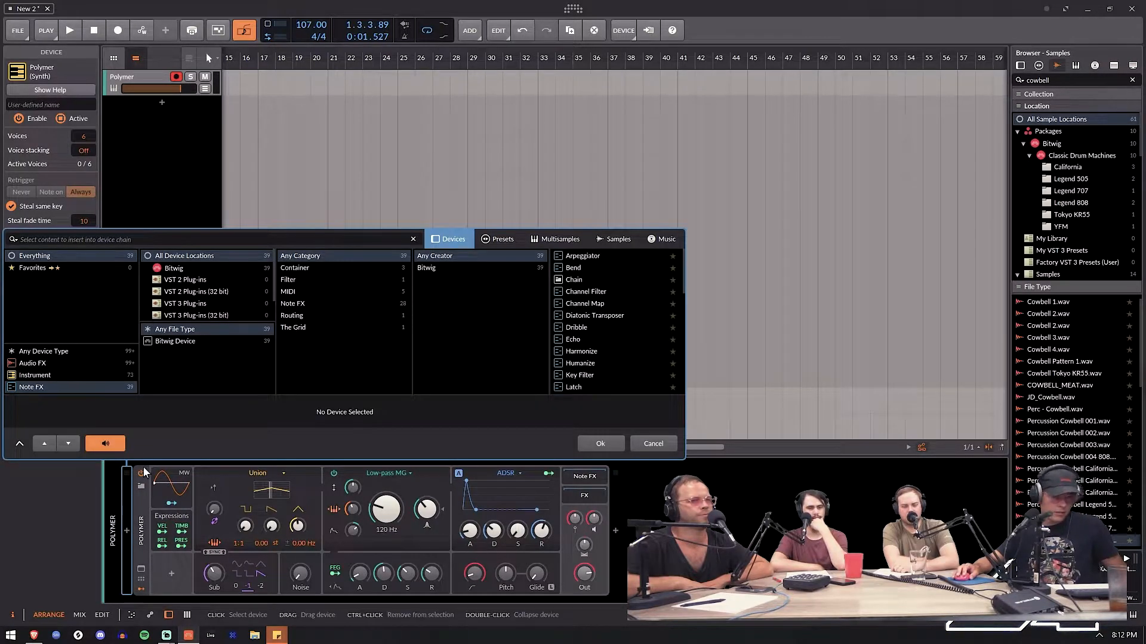
{"action": "type", "text": "qu"}
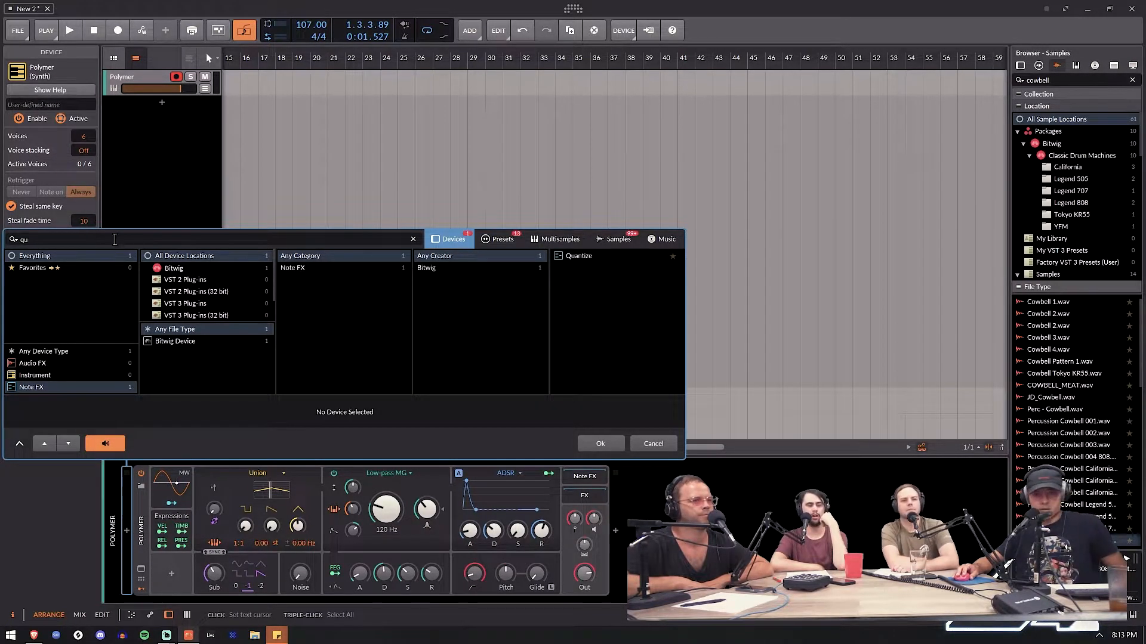
{"action": "left_click", "coordinate": [577, 245]}
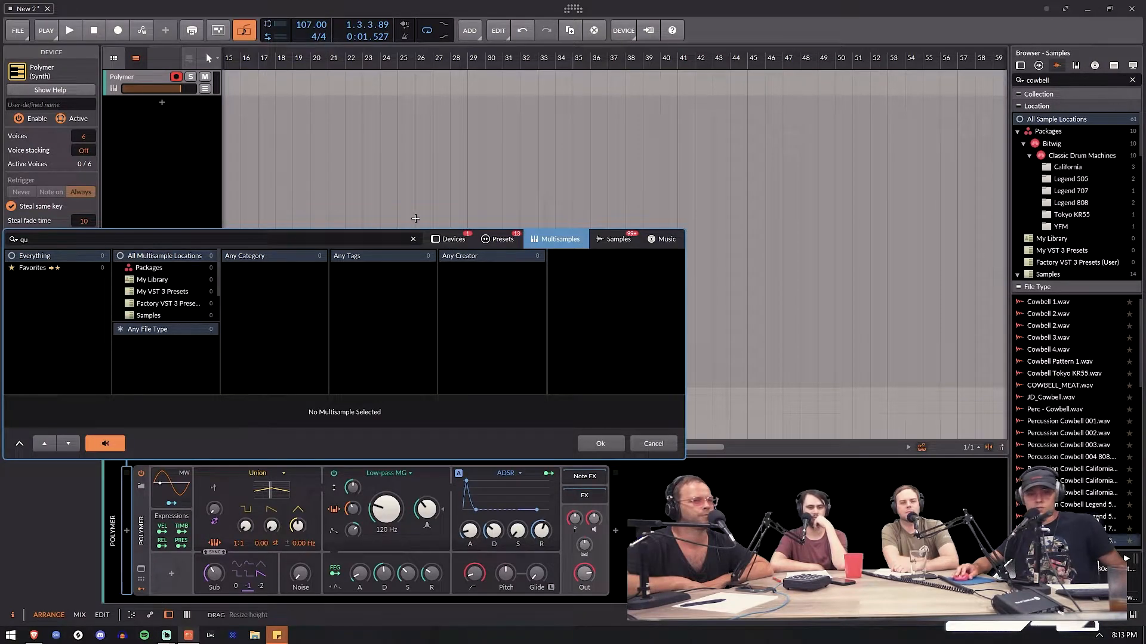
{"action": "left_click", "coordinate": [454, 239]}
{"action": "left_click", "coordinate": [649, 257]}
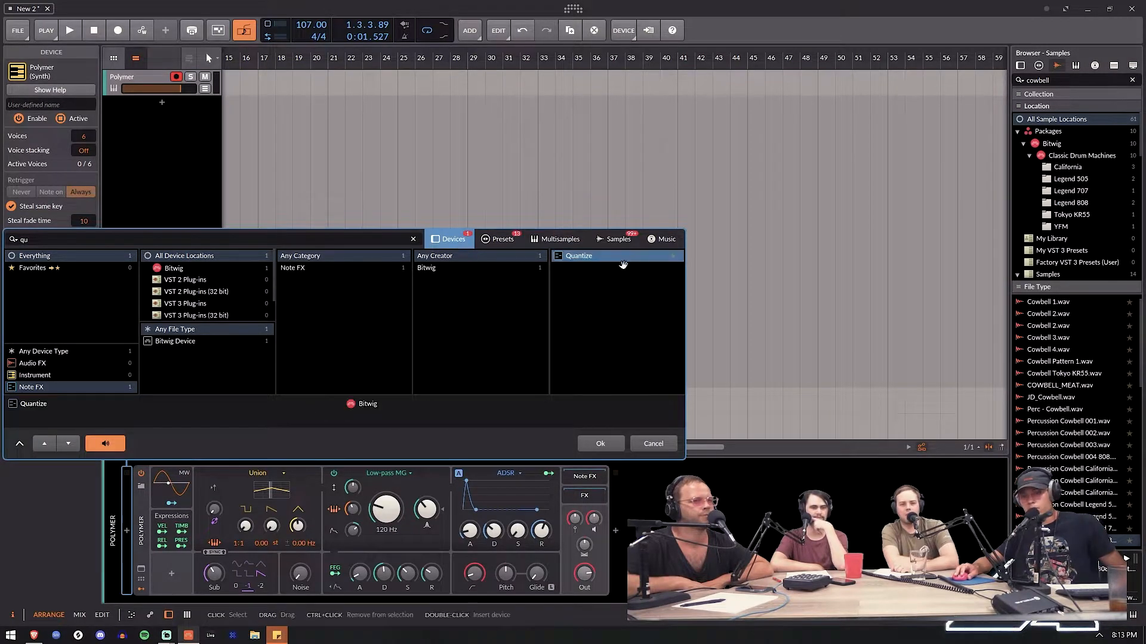
{"action": "left_click", "coordinate": [594, 440]}
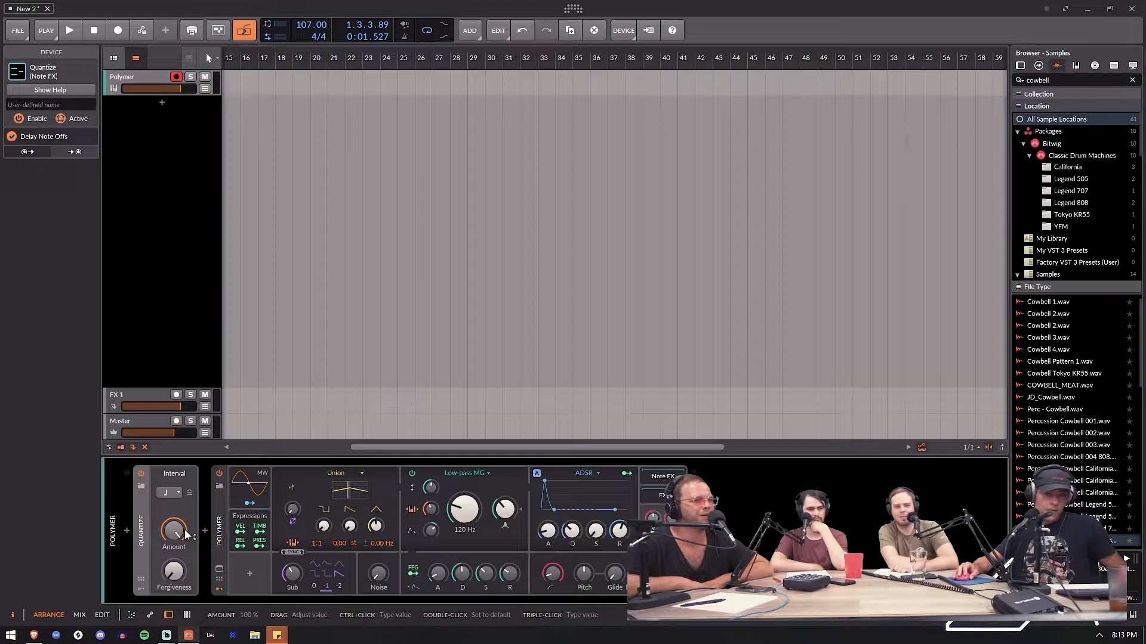
Set the Quantize interval to 16th note and play the clip through it.
{"action": "key", "text": "space"}
{"action": "key", "text": "space"}
{"action": "key", "text": "space"}
{"action": "left_click_drag", "start_coordinate": [174, 528], "coordinate": [174, 537]}
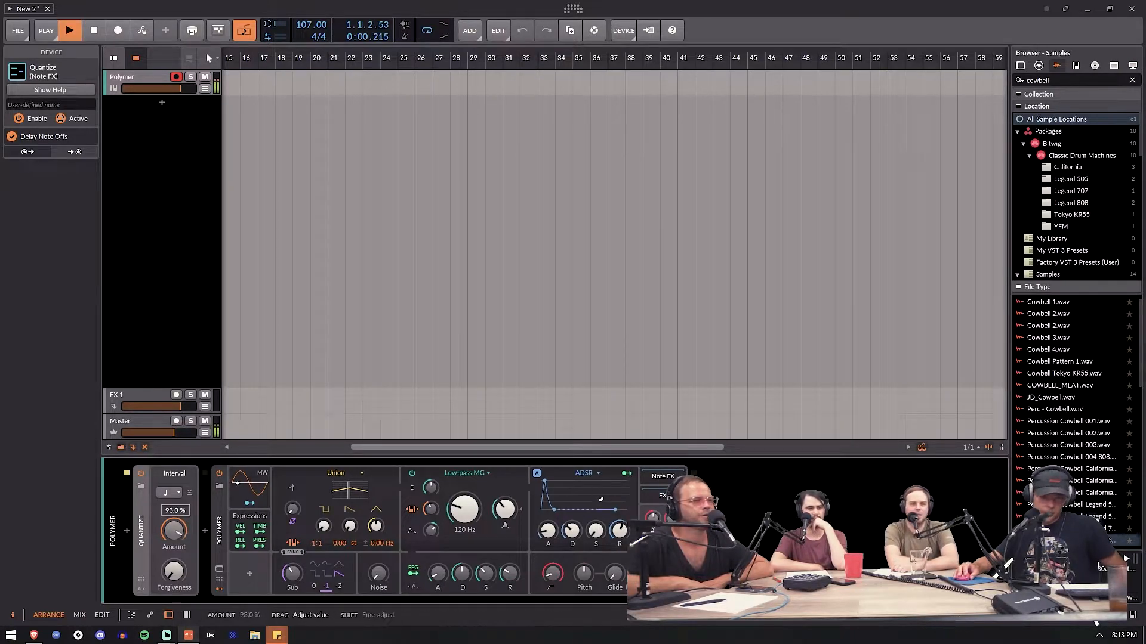
{"action": "key", "text": "space"}
{"action": "left_click", "coordinate": [169, 492]}
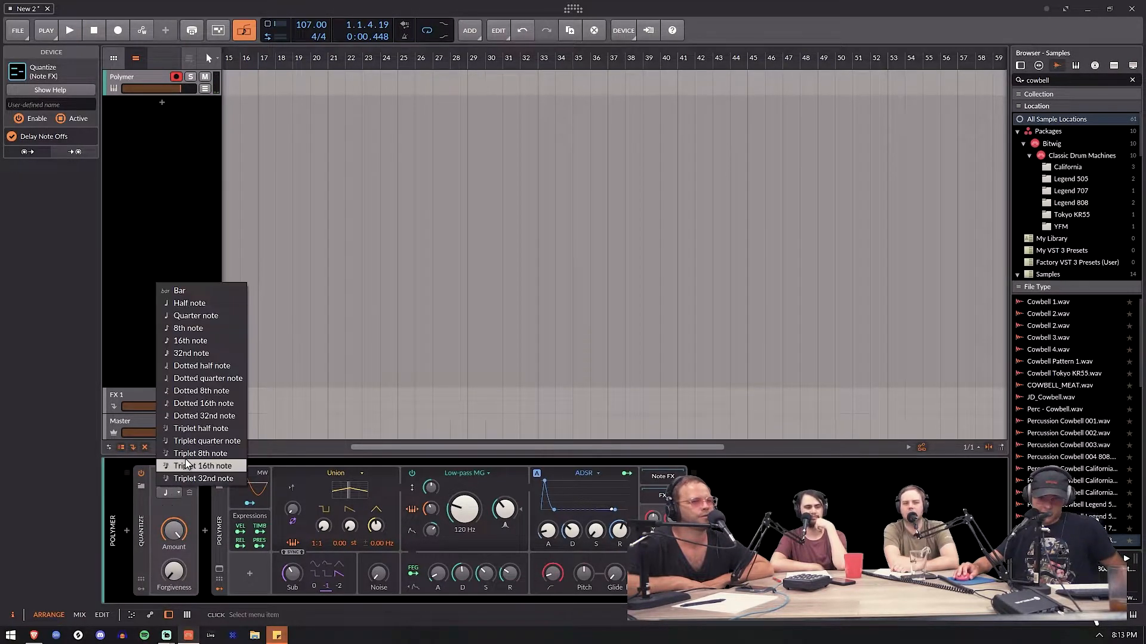
{"action": "left_click", "coordinate": [189, 341]}
{"action": "key", "text": "space"}
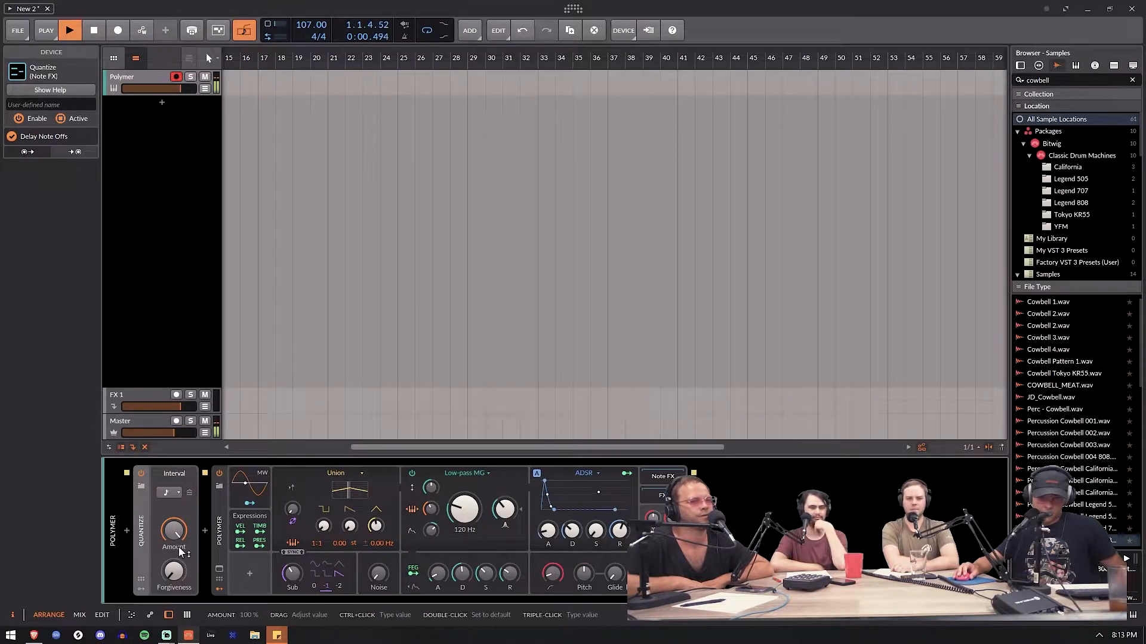
Compare the playback with the Quantize amount at 0% and restored to 100%.
{"action": "left_click_drag", "start_coordinate": [175, 533], "coordinate": [175, 561]}
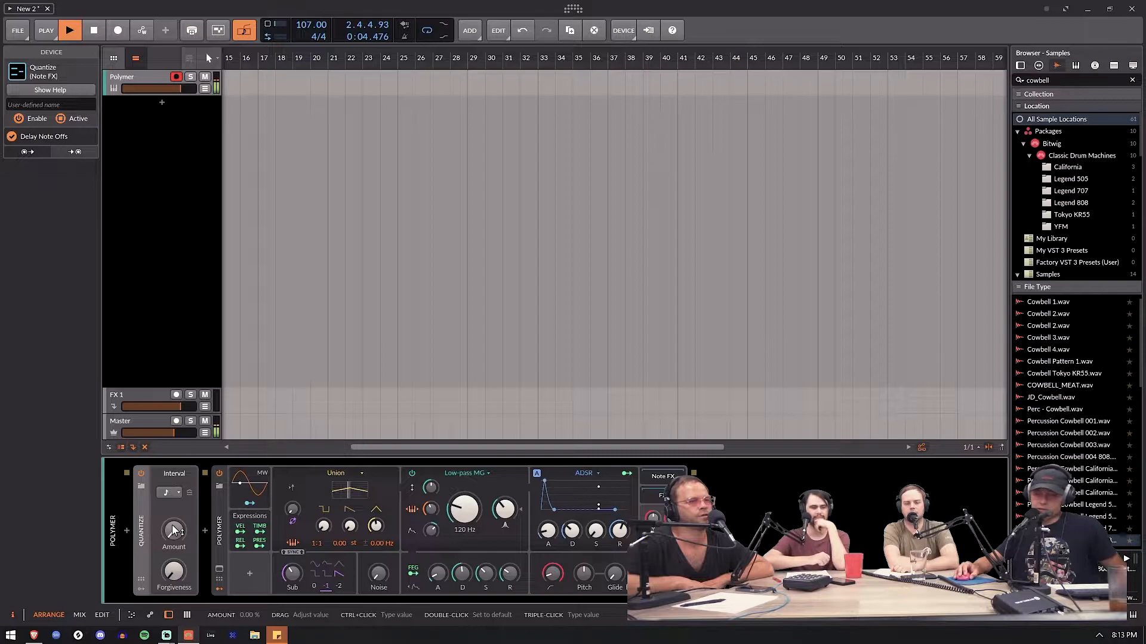
{"action": "key", "text": "space"}
{"action": "key", "text": "space"}
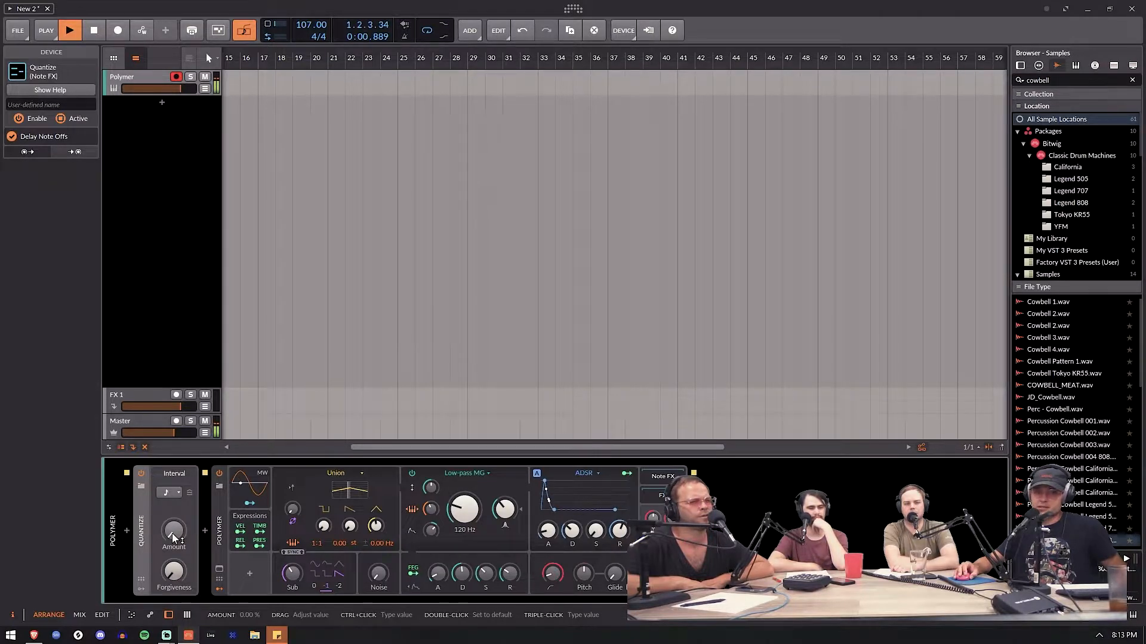
{"action": "left_click_drag", "start_coordinate": [173, 537], "coordinate": [173, 529]}
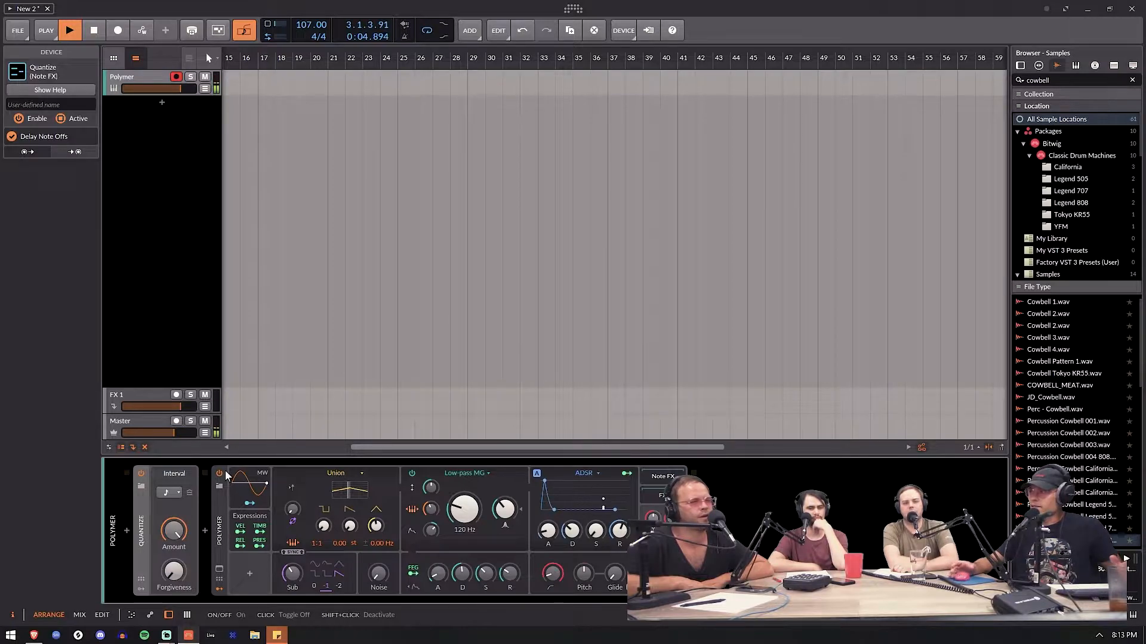
{"action": "key", "text": "space"}
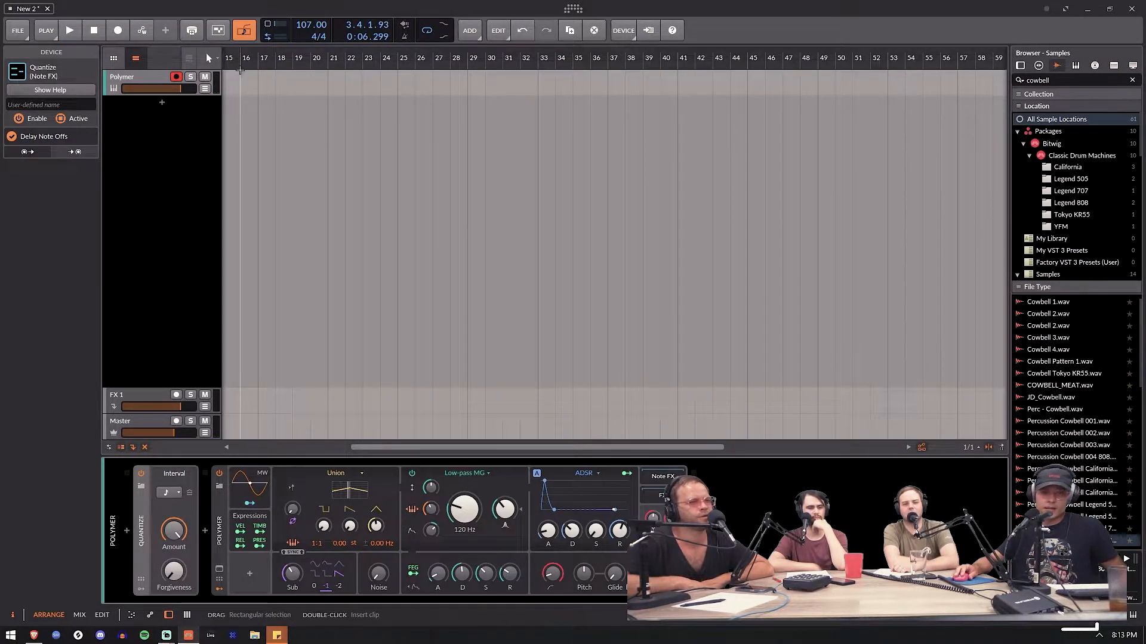
Play the clip, turn down the Polymer track's volume and lower the synth's filter cutoff to about 80 Hz.
{"action": "key", "text": "shift+z"}
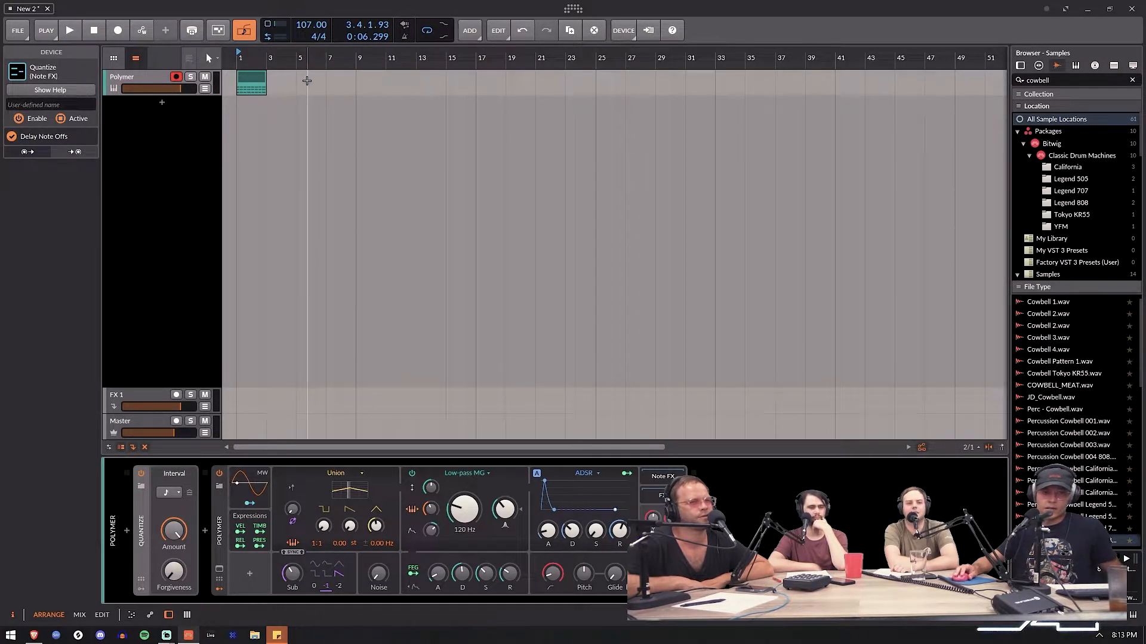
{"action": "left_click", "coordinate": [263, 78]}
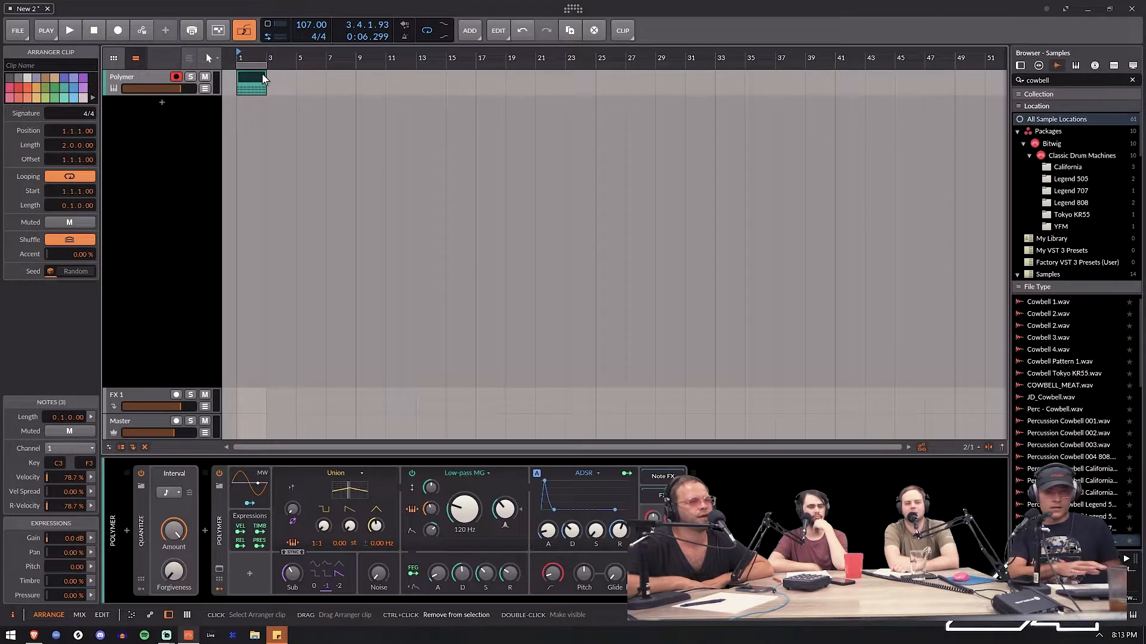
{"action": "key", "text": "space"}
{"action": "left_click", "coordinate": [129, 90]}
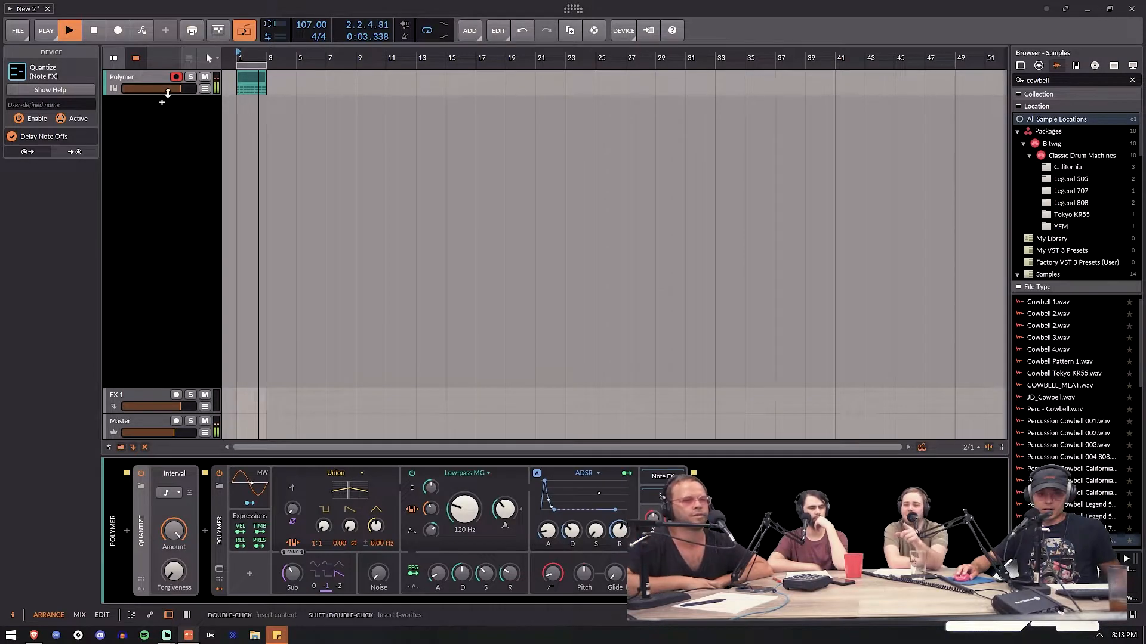
{"action": "left_click_drag", "start_coordinate": [128, 91], "coordinate": [116, 91]}
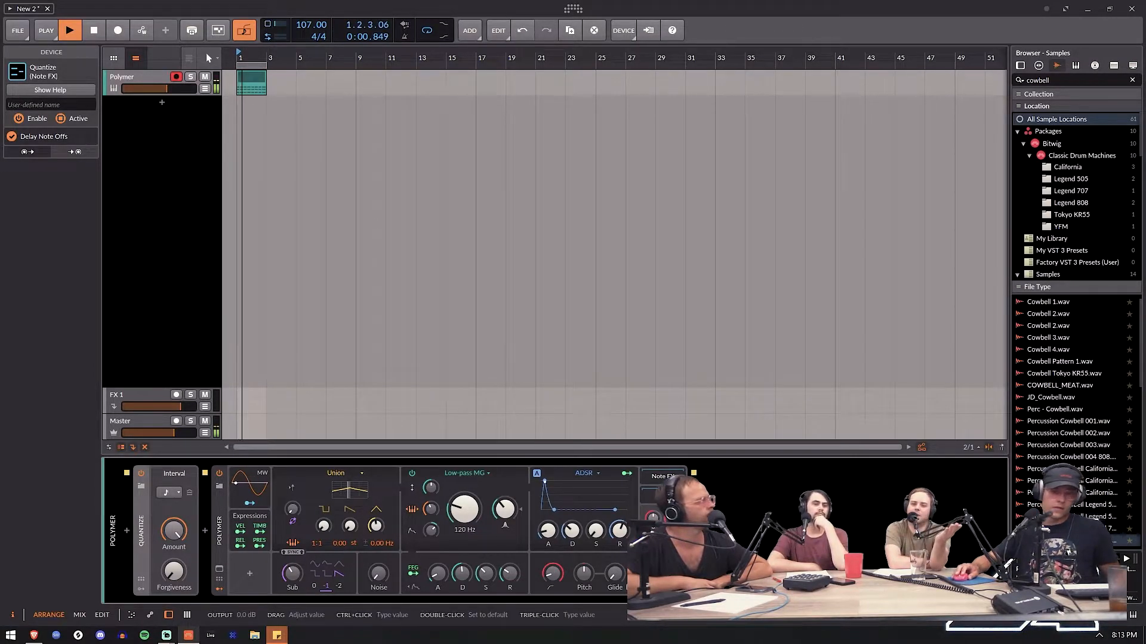
{"action": "left_click_drag", "start_coordinate": [464, 510], "coordinate": [464, 520]}
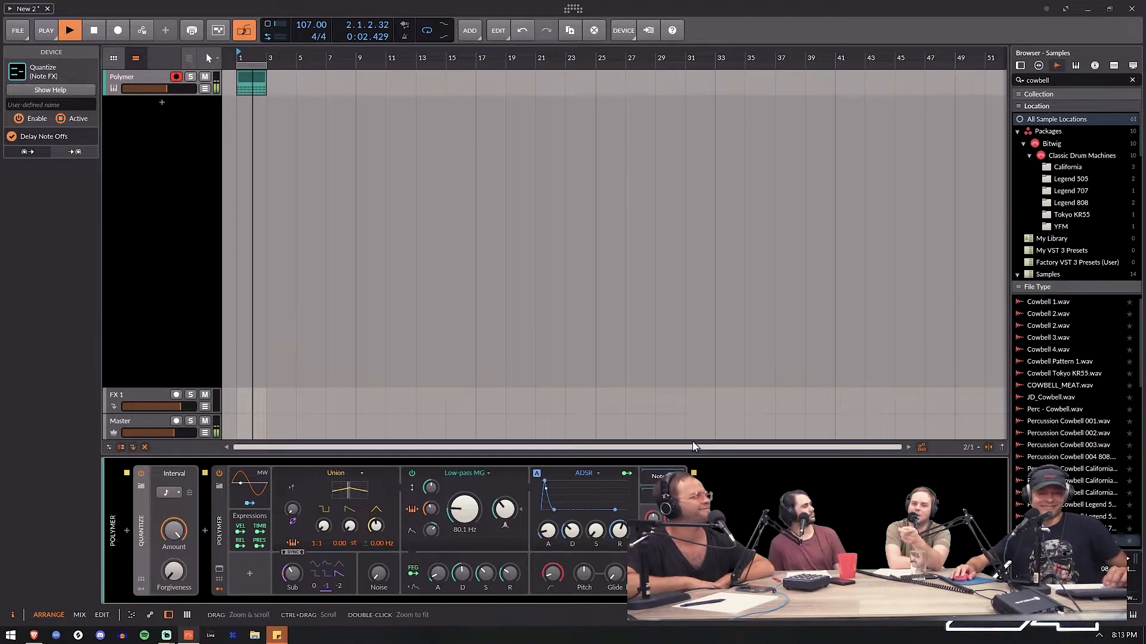
Add a one-beat G#3 note above the chord in the Polymer clip and set its chance to about 50.5%.
{"action": "double_click", "coordinate": [253, 73]}
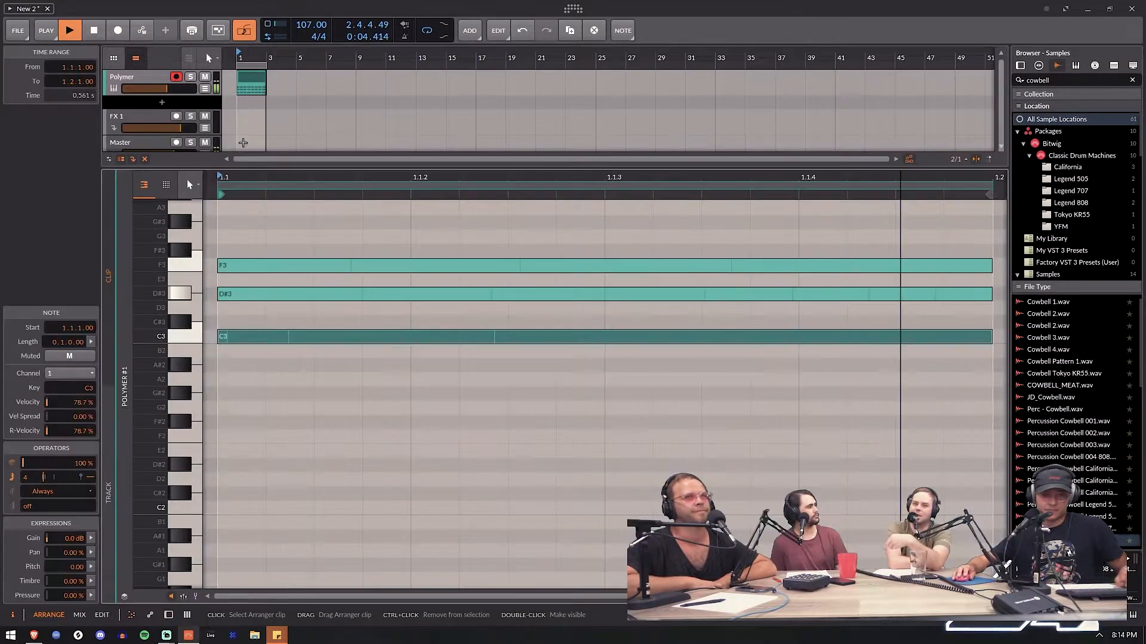
{"action": "scroll", "coordinate": [240, 282], "scroll_direction": "up", "scroll_amount": 2}
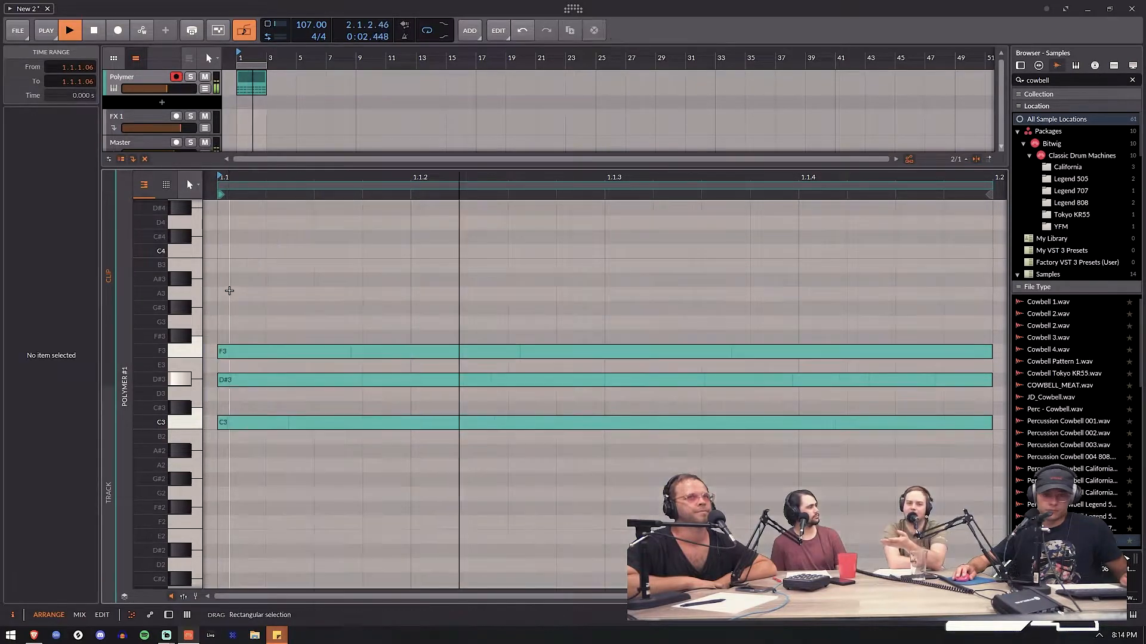
{"action": "double_click", "coordinate": [229, 294]}
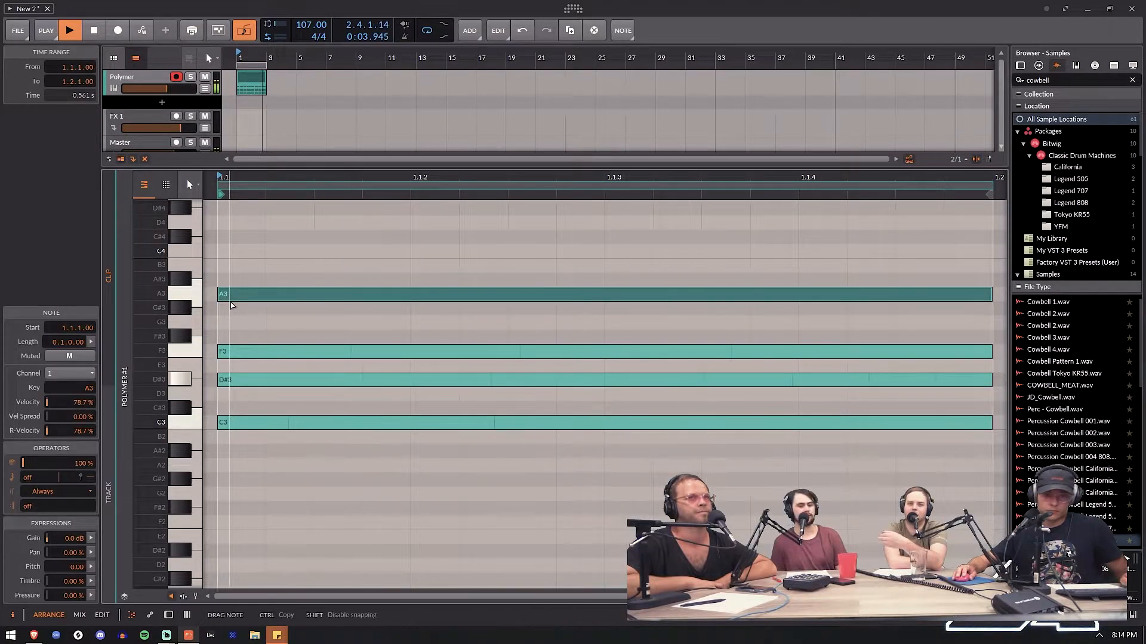
{"action": "left_click_drag", "start_coordinate": [229, 295], "coordinate": [231, 308]}
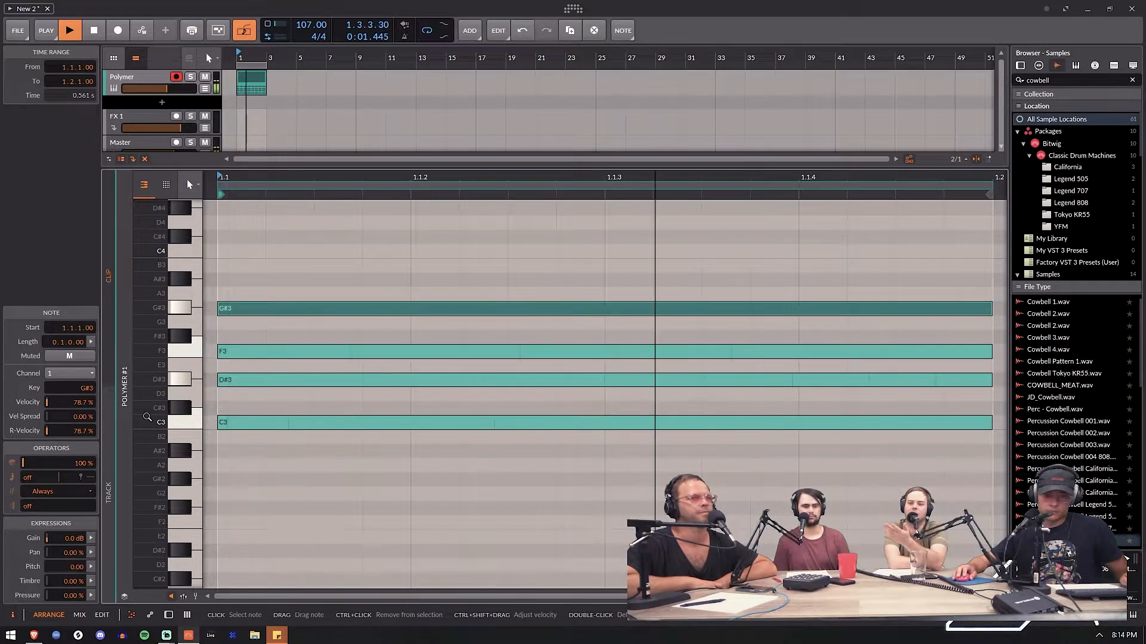
{"action": "mouse_move", "coordinate": [30, 465]}
{"action": "left_mouse_down"}
{"action": "mouse_move", "coordinate": [75, 474]}
{"action": "mouse_move", "coordinate": [75, 506]}
{"action": "left_mouse_up"}
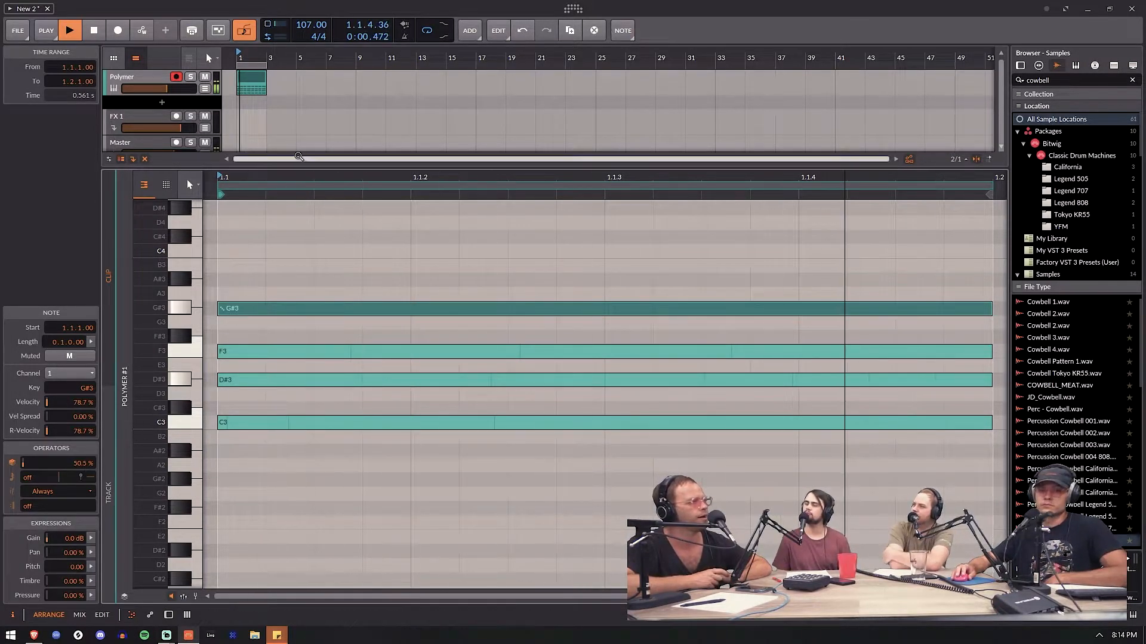
Raise Polymer's low-pass filter cutoff to about 117 Hz and turn the track's volume down slightly.
{"action": "double_click", "coordinate": [150, 77]}
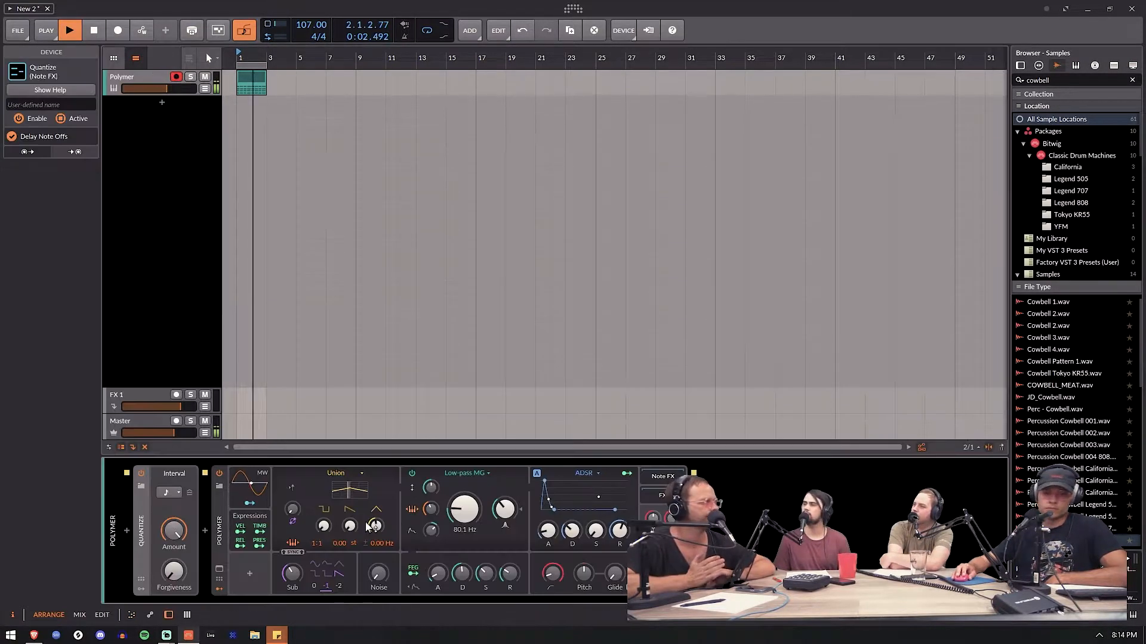
{"action": "left_click_drag", "start_coordinate": [464, 509], "coordinate": [464, 513]}
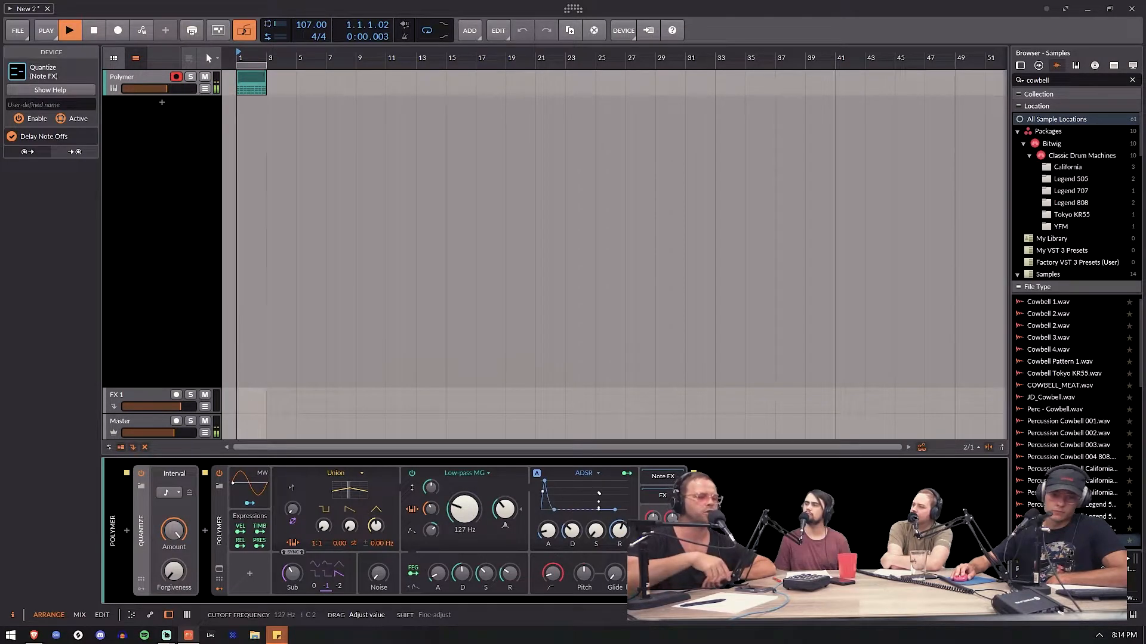
{"action": "left_click_drag", "start_coordinate": [157, 91], "coordinate": [153, 90]}
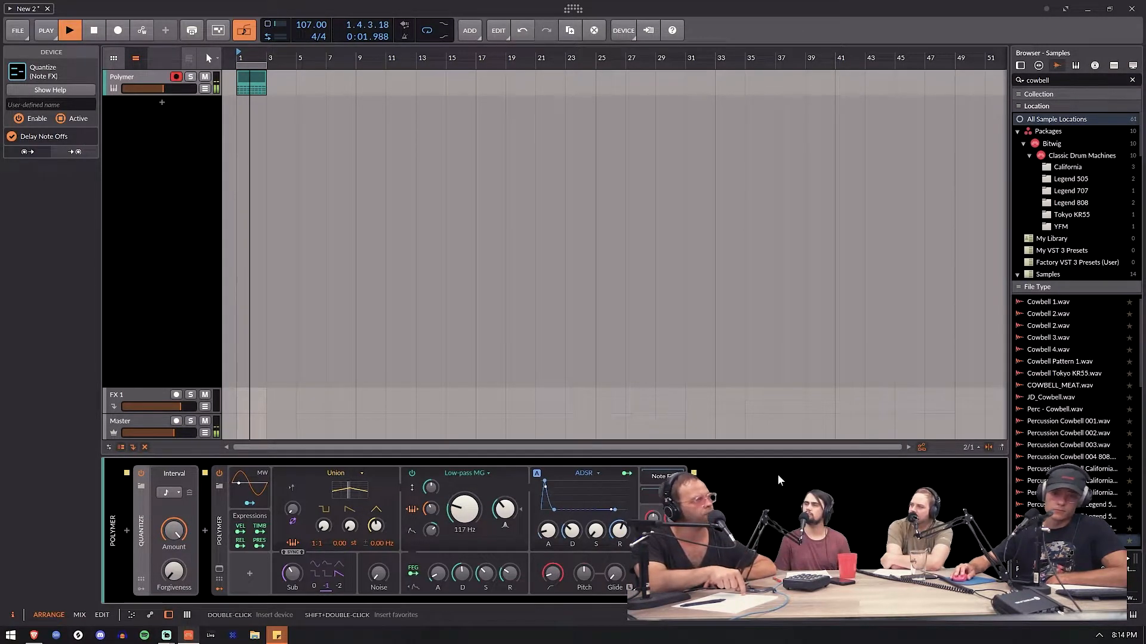
Insert the Convolution reverb after the Polymer synth.
{"action": "left_click", "coordinate": [693, 531]}
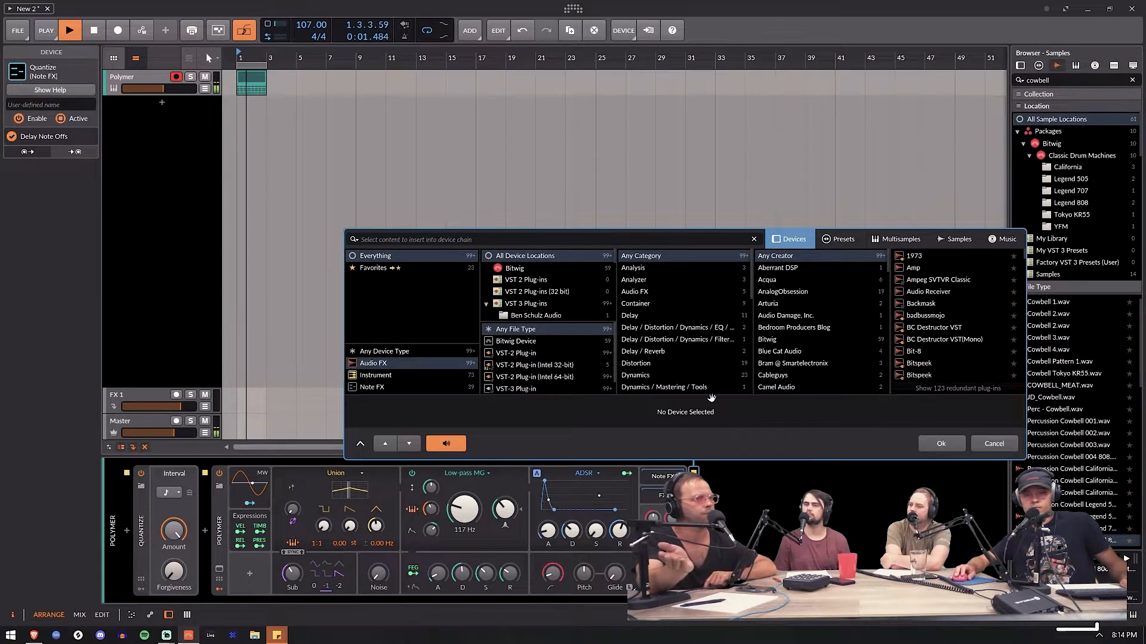
{"action": "type", "text": "v"}
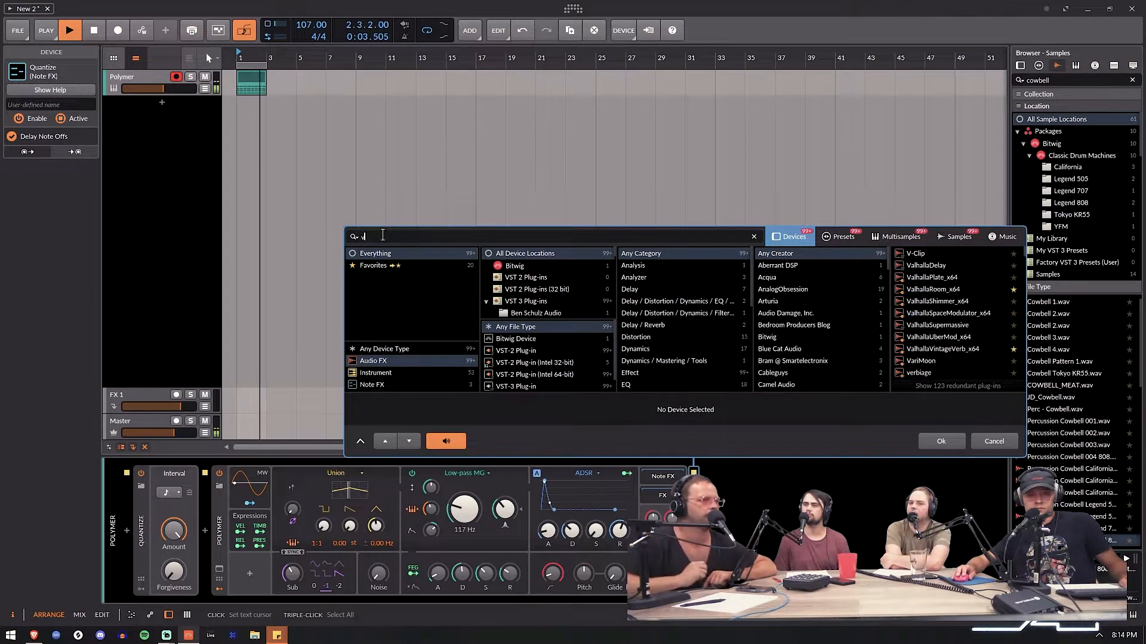
{"action": "type", "text": "o"}
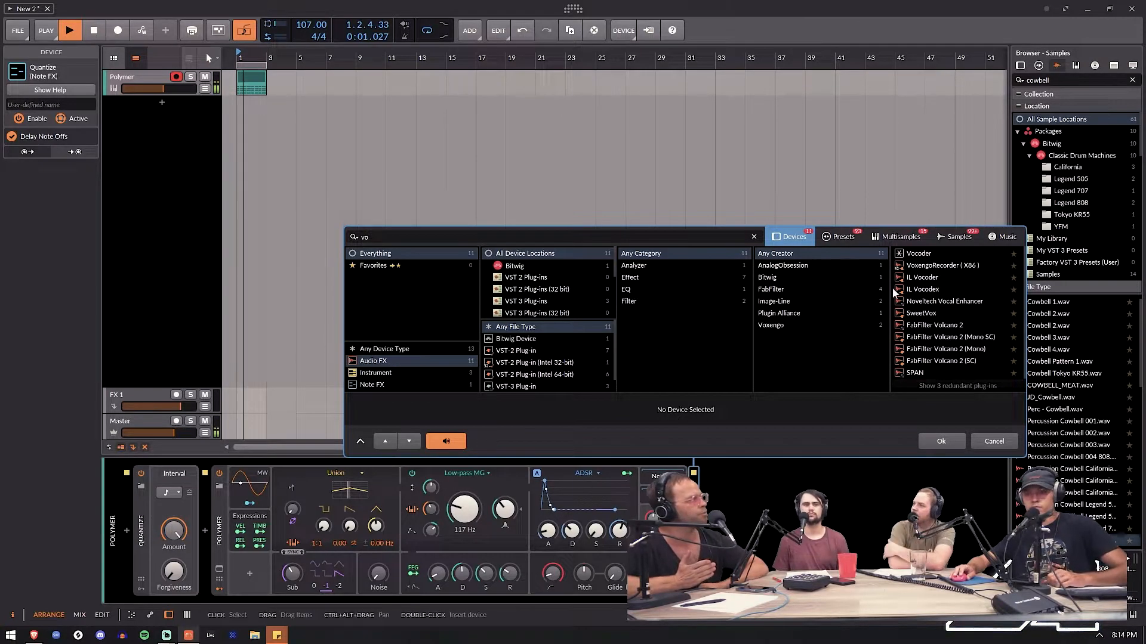
{"action": "key", "text": "BackSpace"}
{"action": "key", "text": "BackSpace"}
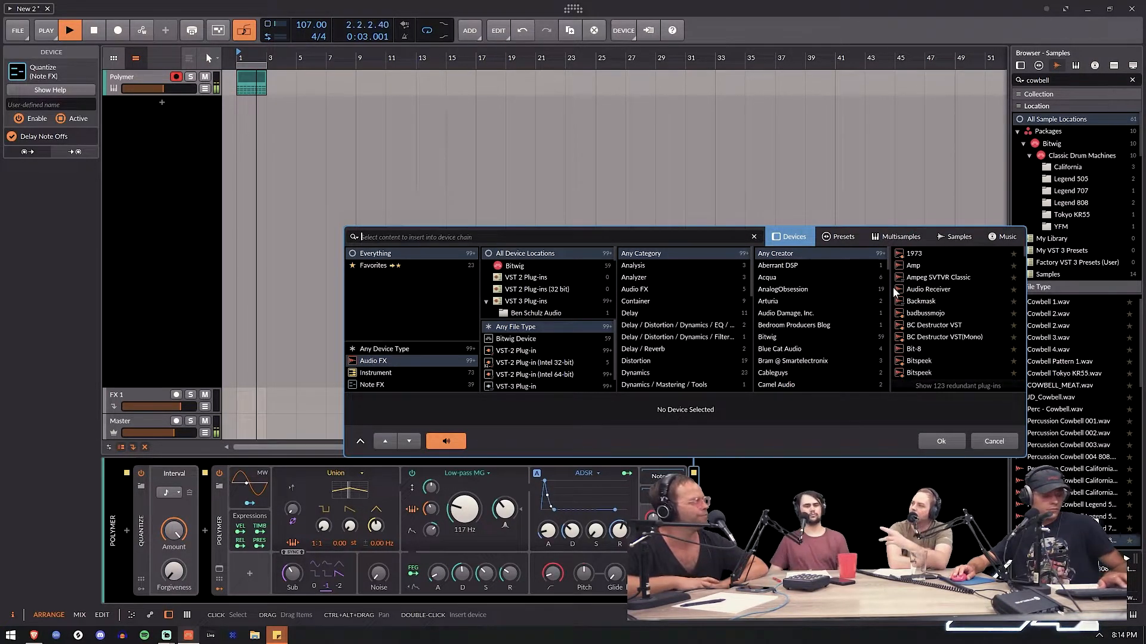
{"action": "type", "text": "c"}
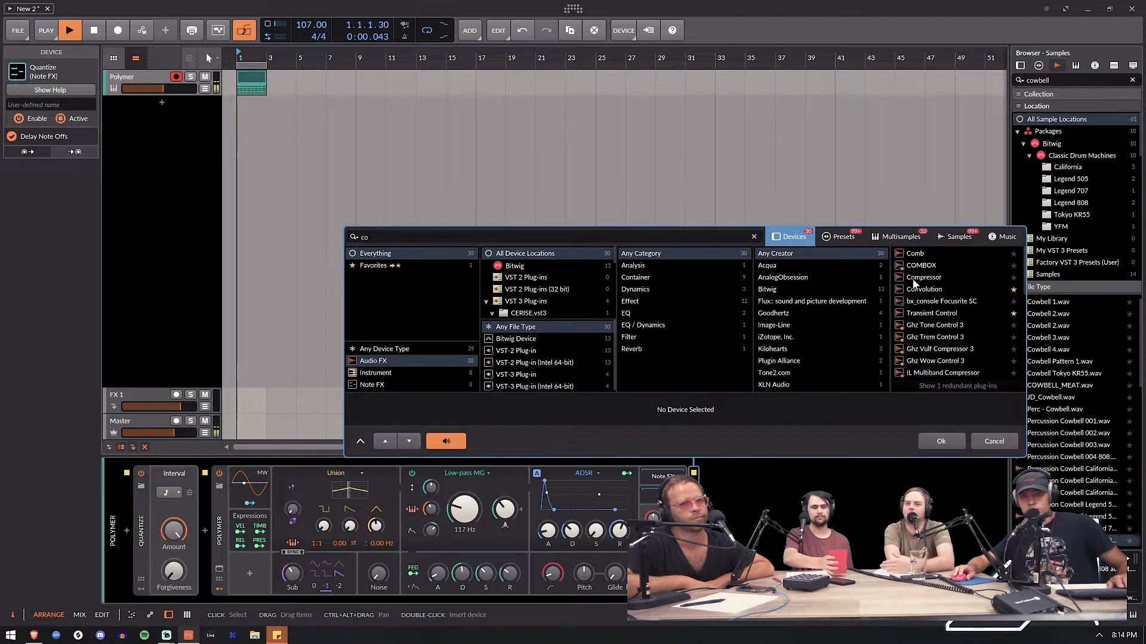
{"action": "type", "text": "o"}
{"action": "left_click", "coordinate": [919, 289]}
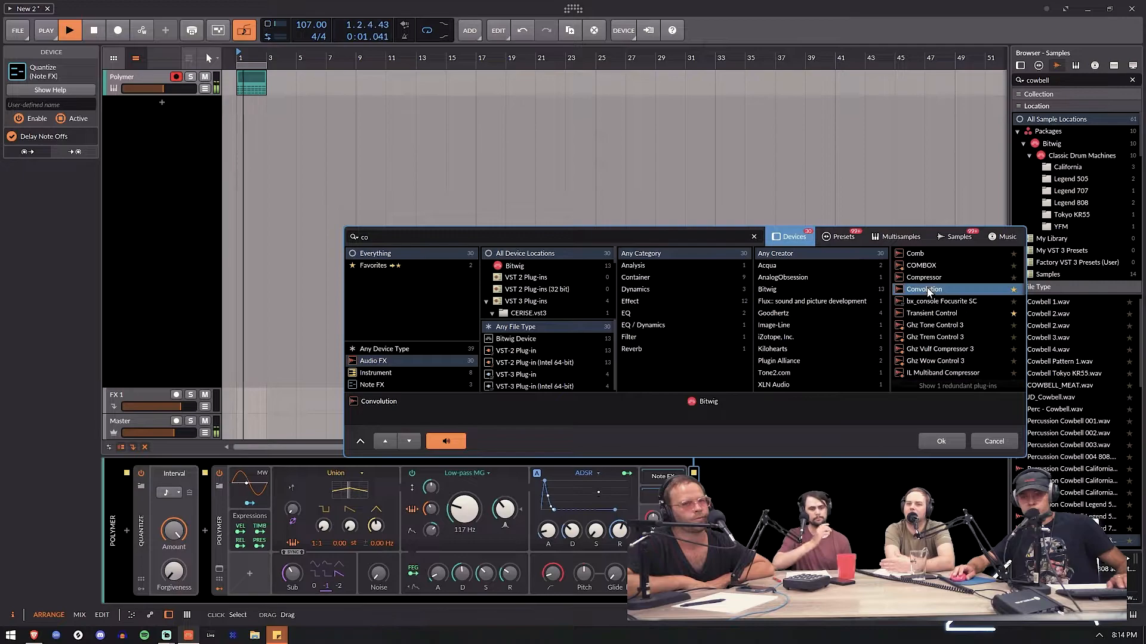
{"action": "left_click", "coordinate": [947, 440]}
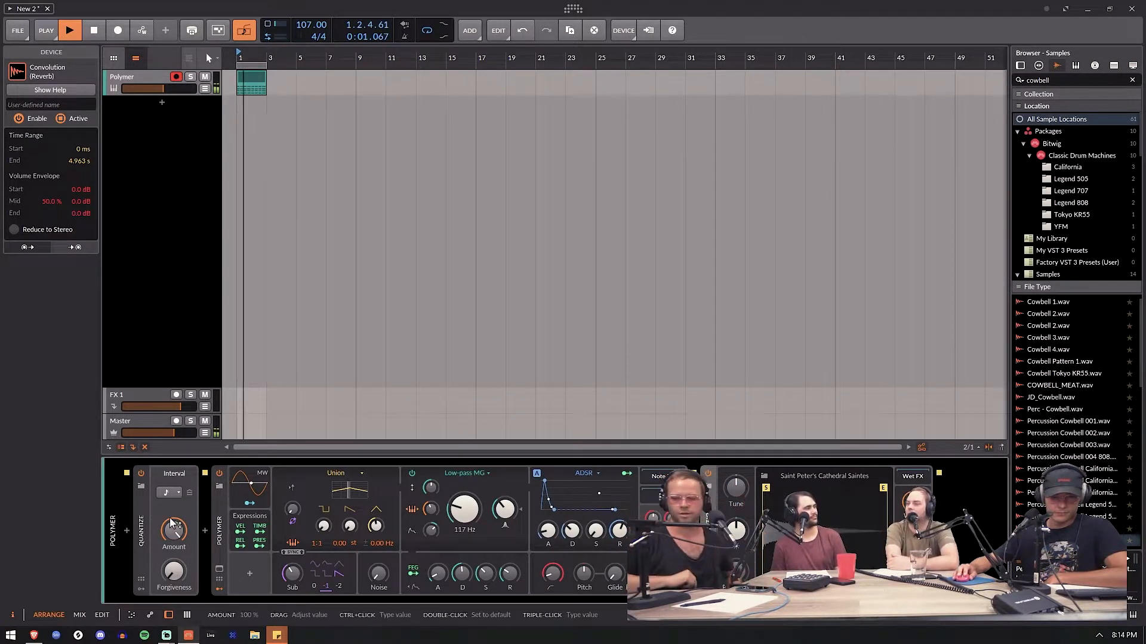
Extend the Polymer clip's loop to two beats and stretch all four chord notes to fill it.
{"action": "double_click", "coordinate": [254, 83]}
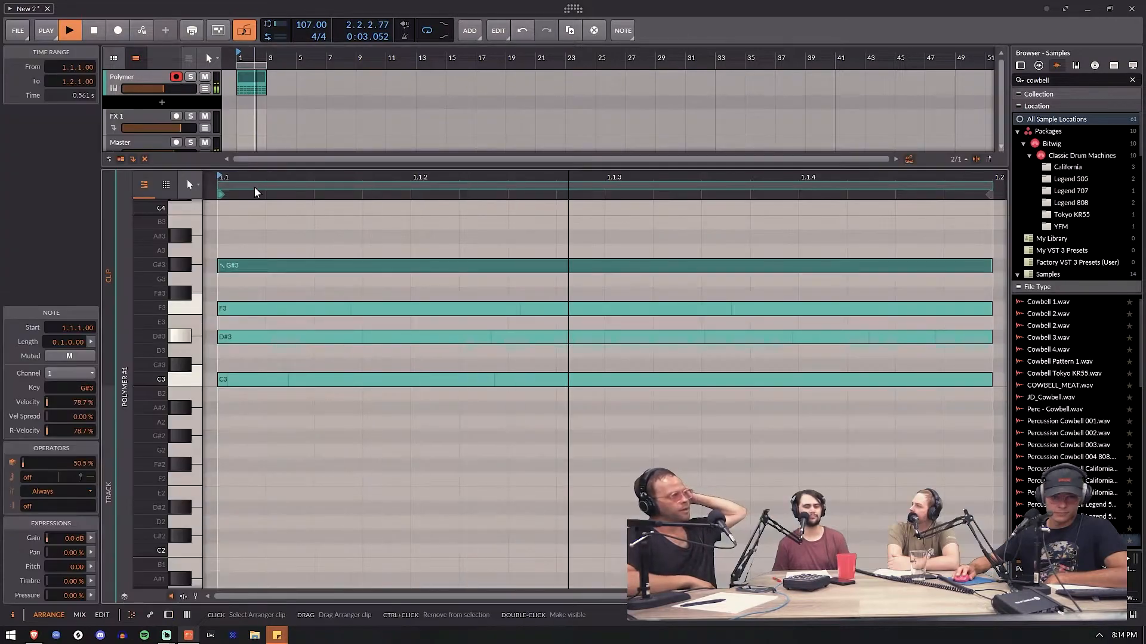
{"action": "left_click_drag", "start_coordinate": [390, 177], "coordinate": [283, 177]}
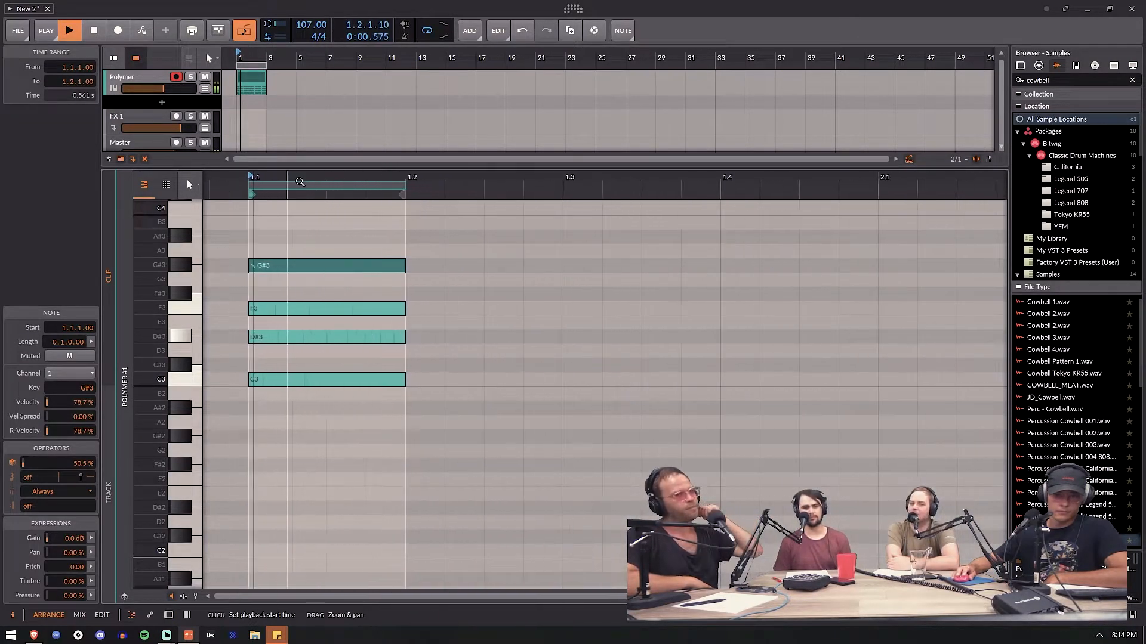
{"action": "left_click_drag", "start_coordinate": [401, 187], "coordinate": [557, 187]}
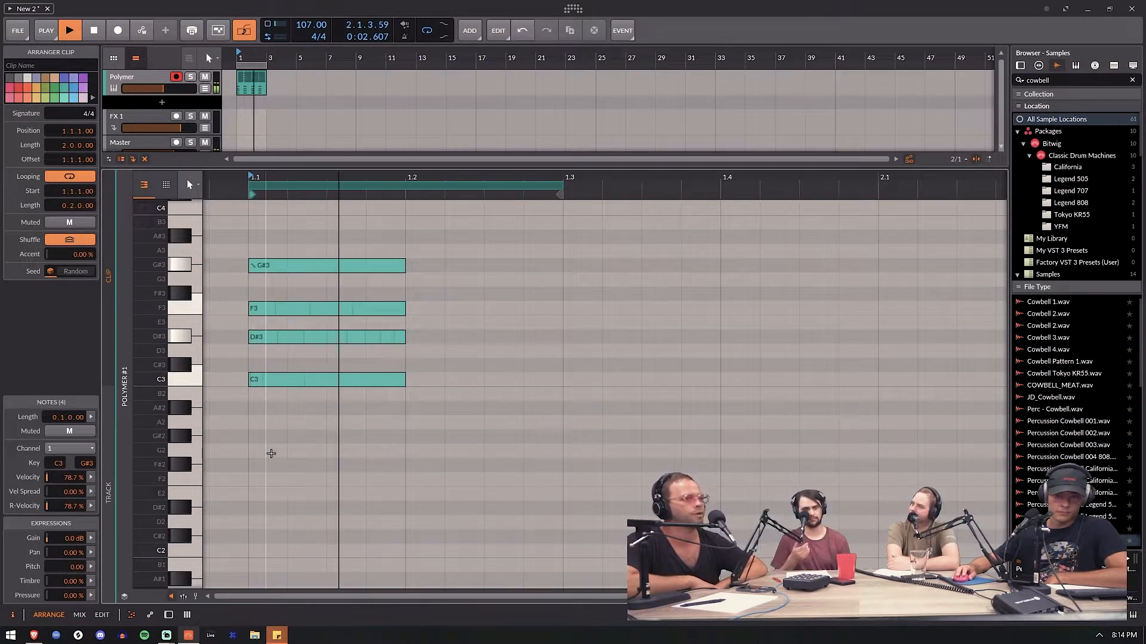
{"action": "left_click_drag", "start_coordinate": [355, 455], "coordinate": [334, 254]}
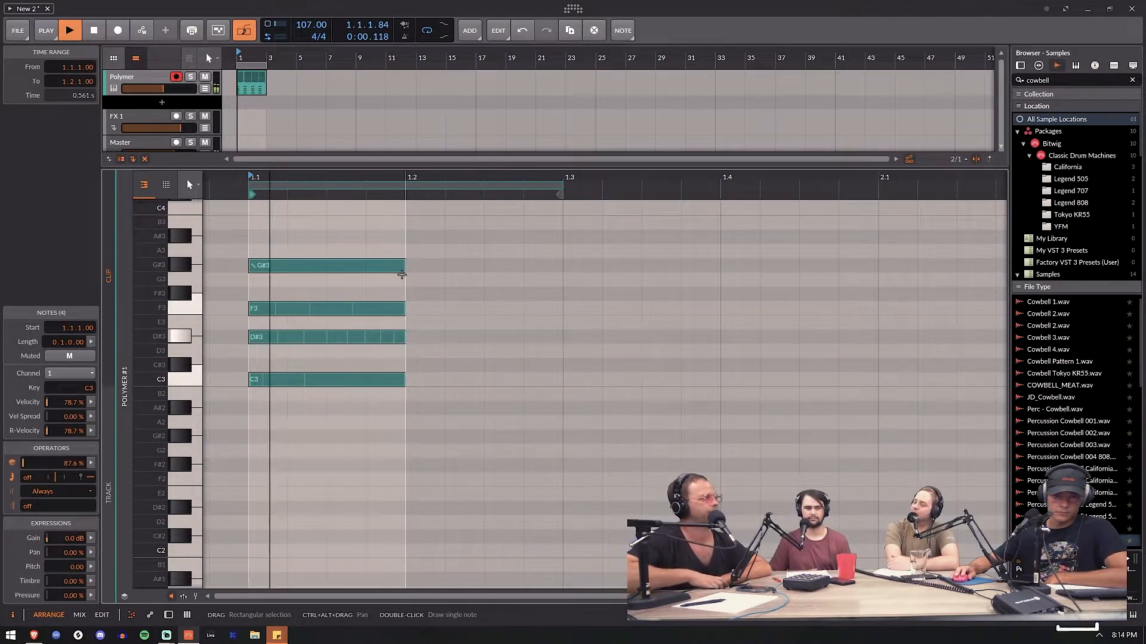
{"action": "left_click_drag", "start_coordinate": [405, 266], "coordinate": [562, 266]}
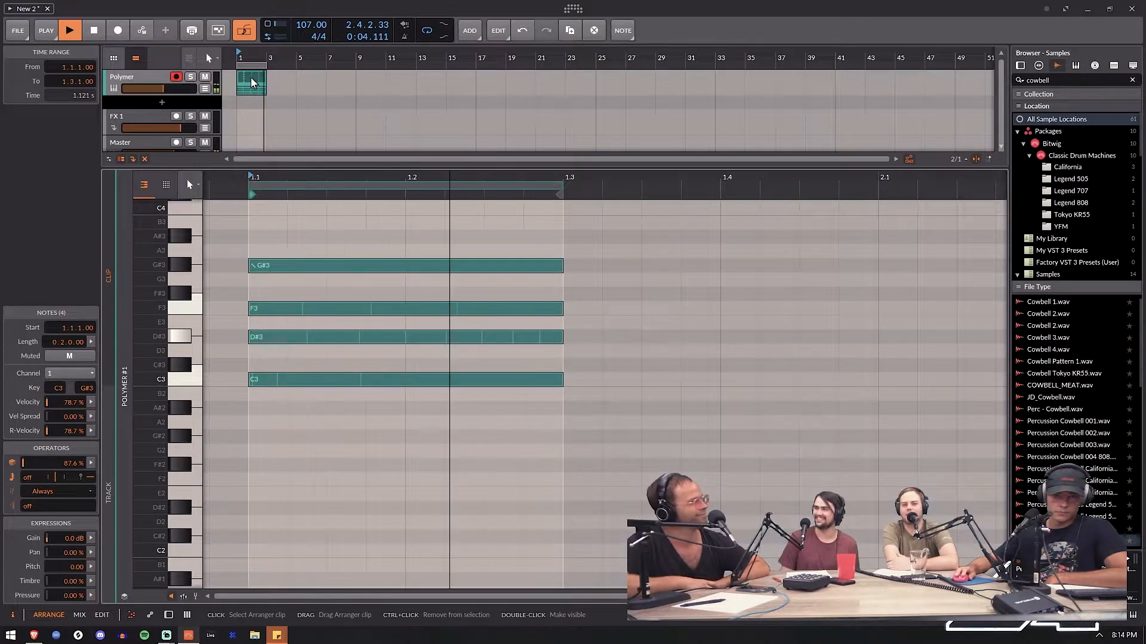
{"action": "double_click", "coordinate": [251, 83]}
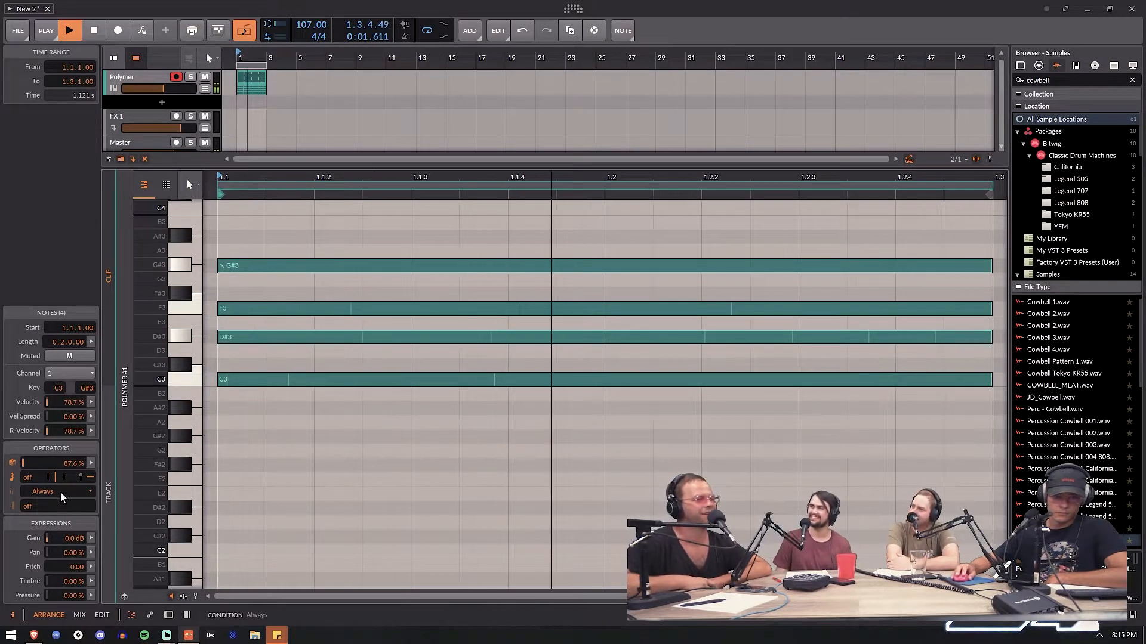
Stop playback and turn off the repeats on the C3, D#3 and F3 notes.
{"action": "key", "text": "space"}
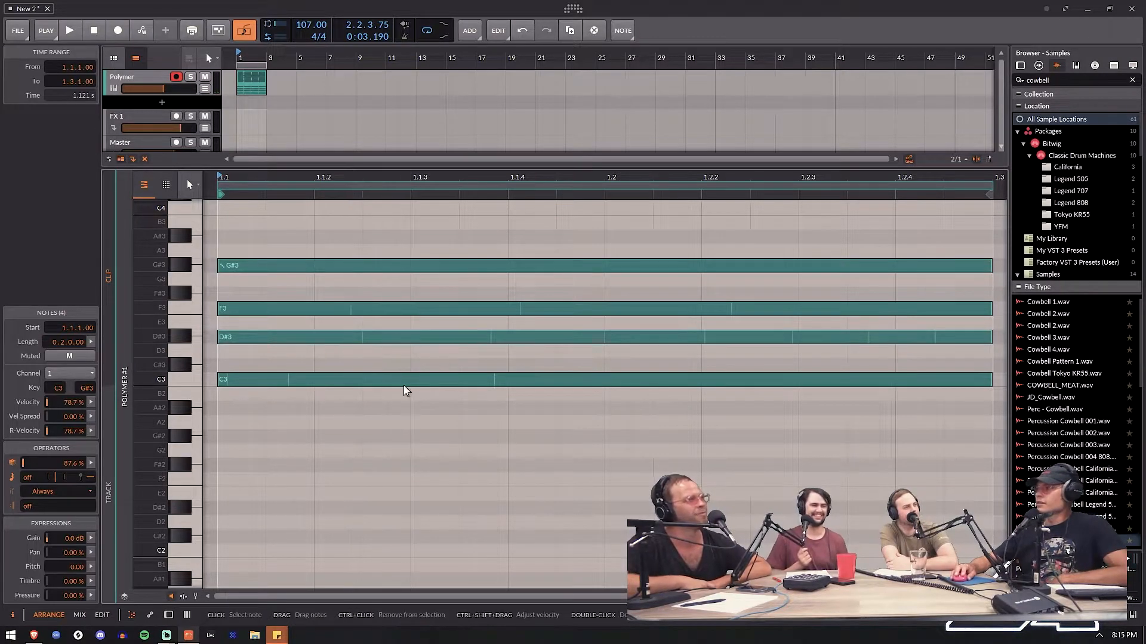
{"action": "left_click", "coordinate": [314, 361]}
{"action": "left_click", "coordinate": [281, 381]}
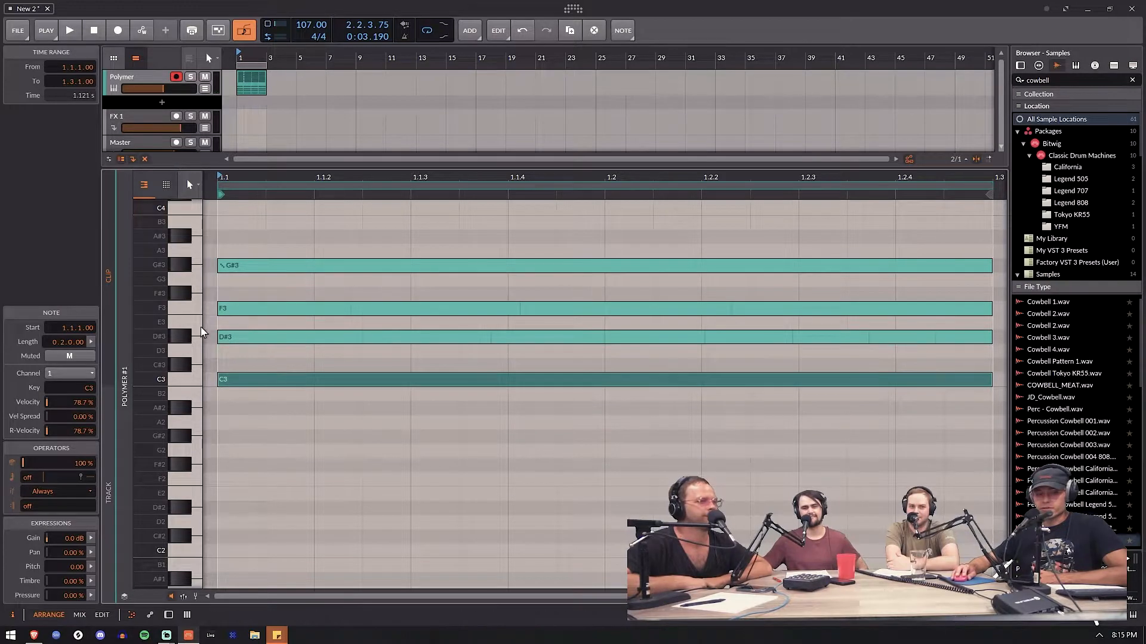
{"action": "left_click", "coordinate": [225, 336]}
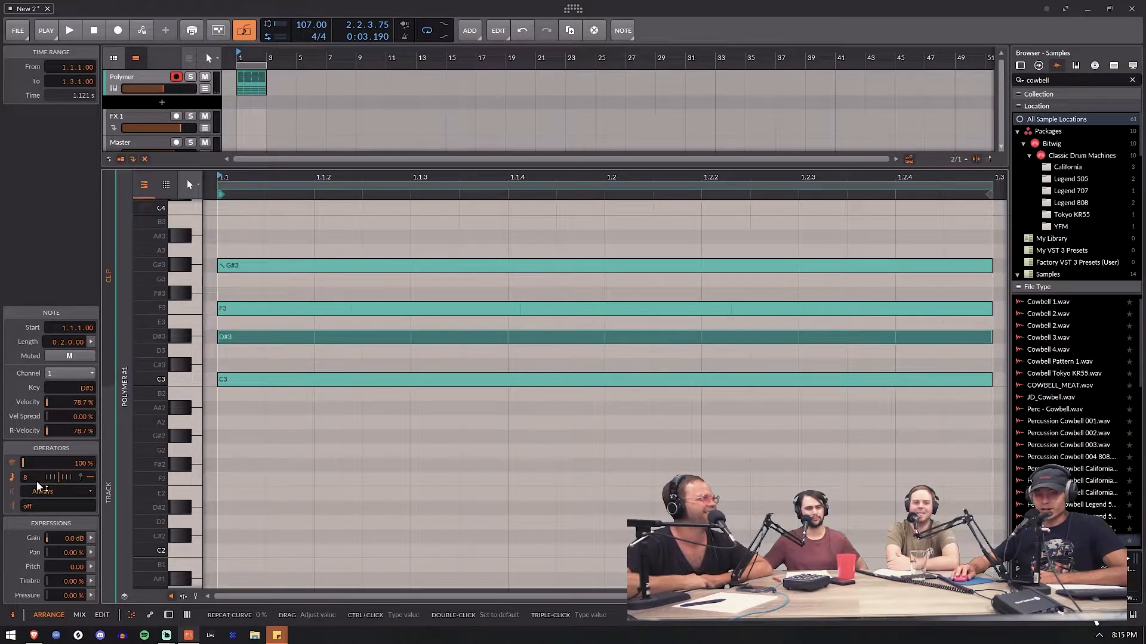
{"action": "left_click", "coordinate": [242, 310]}
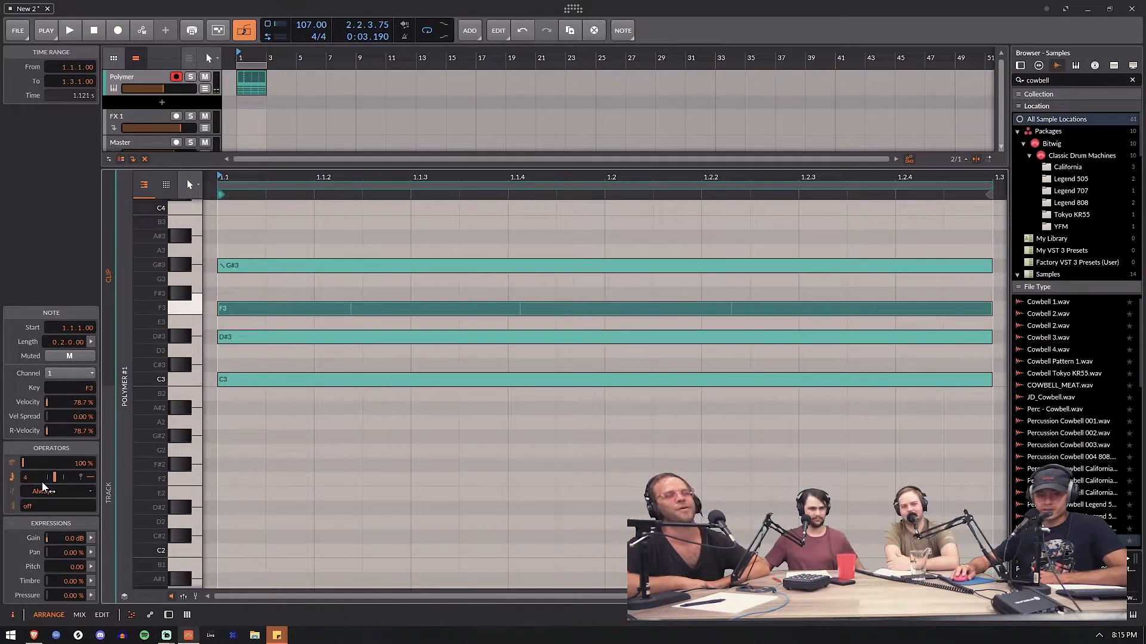
Reset the G#3 note's chance to 100%.
{"action": "left_click", "coordinate": [266, 268]}
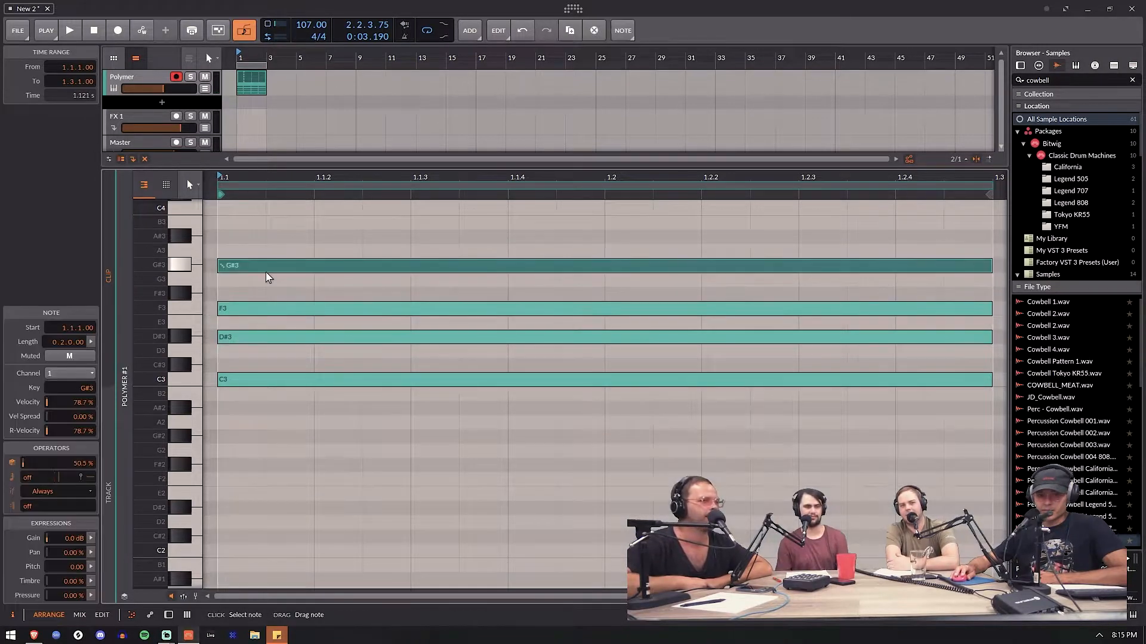
{"action": "double_click", "coordinate": [33, 465]}
{"action": "left_click_drag", "start_coordinate": [60, 466], "coordinate": [60, 485]}
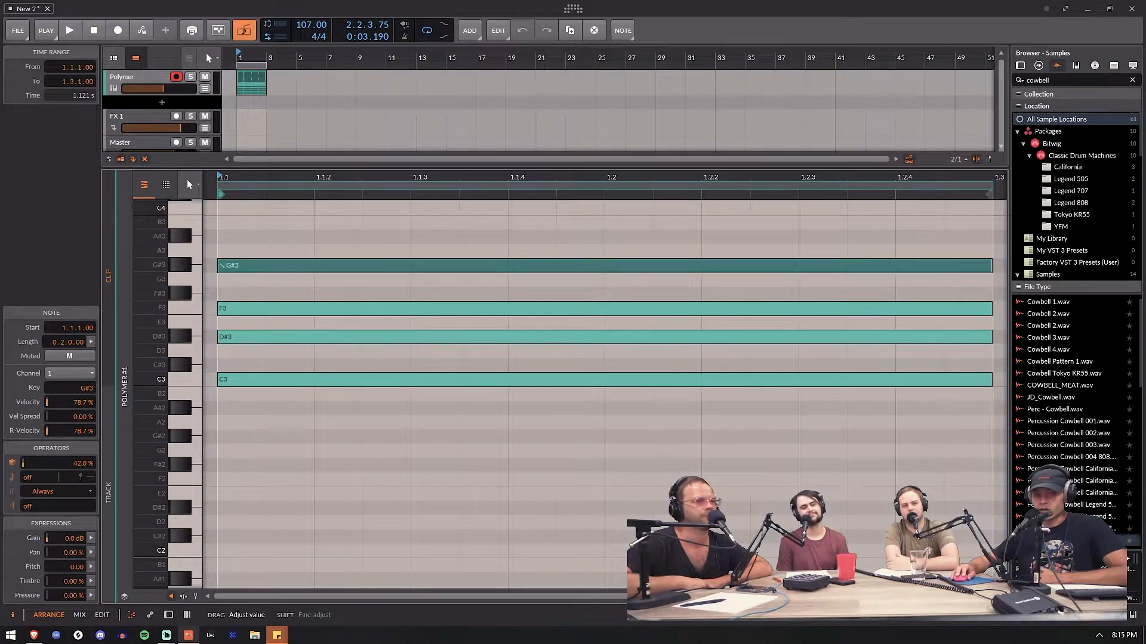
{"action": "double_click", "coordinate": [83, 466]}
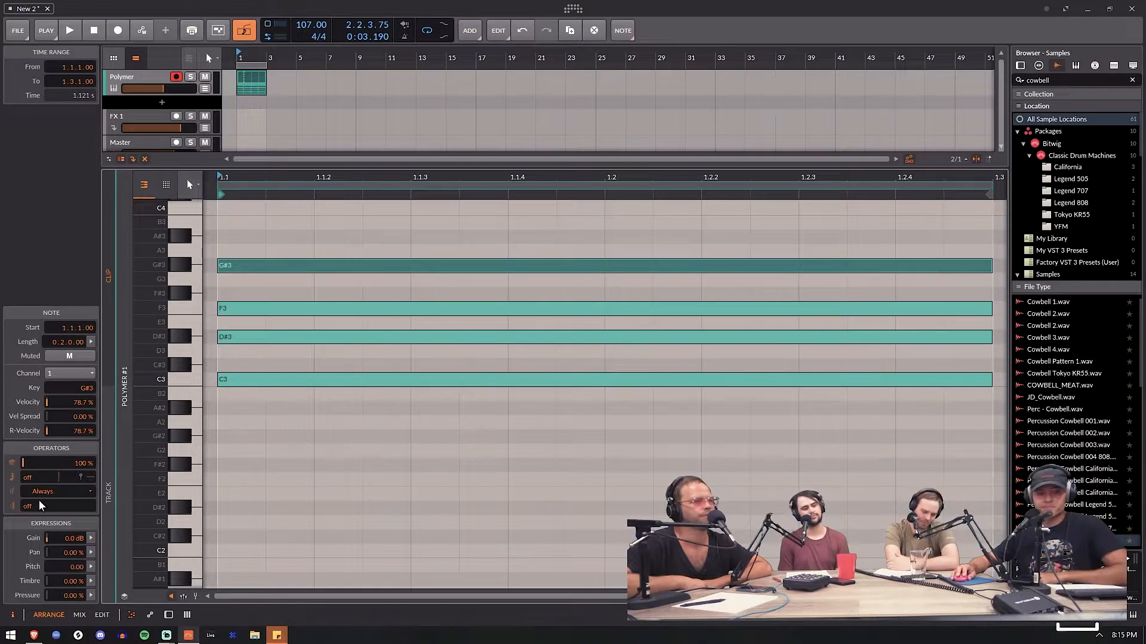
Set the recurrence length to 5 for the G#3 note and 8 for F3, enabling several of F3's cycle steps.
{"action": "left_click_drag", "start_coordinate": [26, 512], "coordinate": [27, 500]}
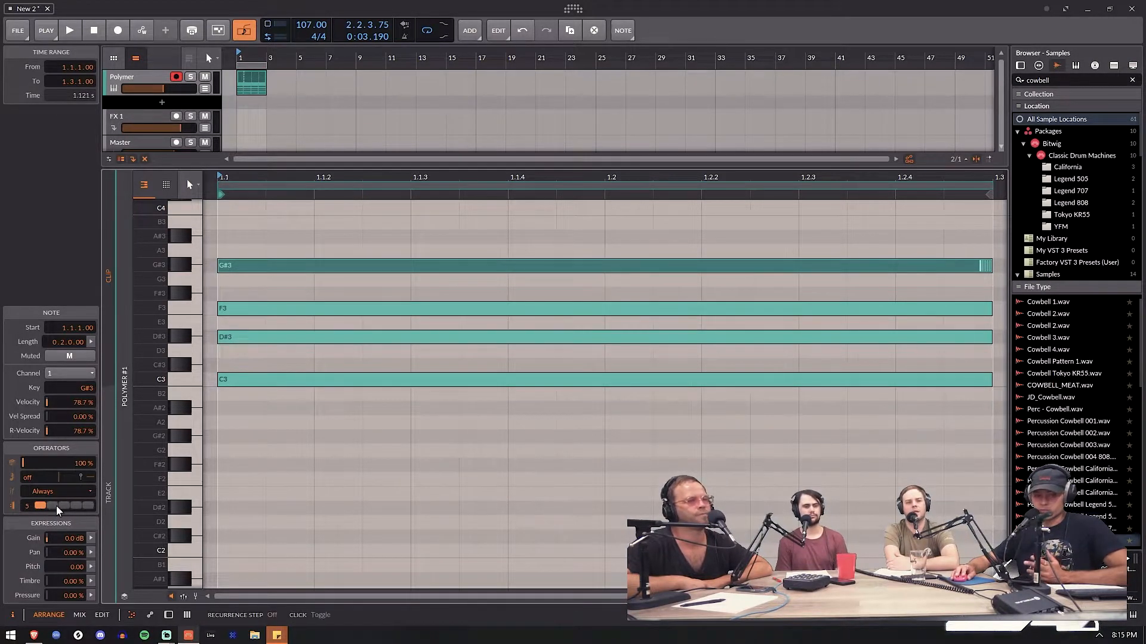
{"action": "left_click", "coordinate": [225, 308]}
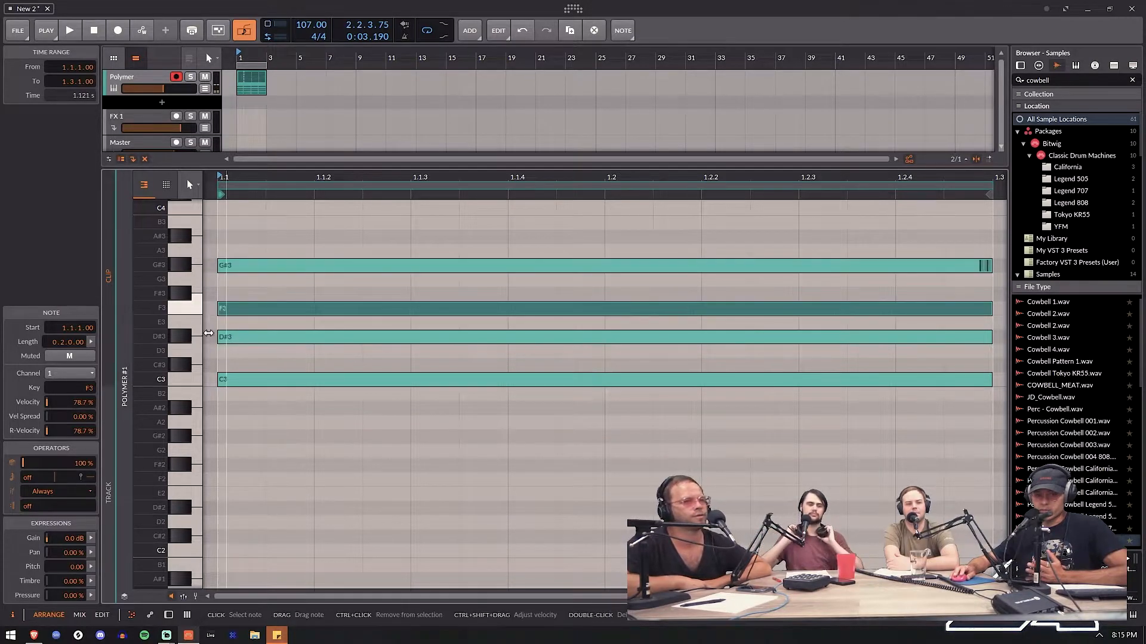
{"action": "left_click_drag", "start_coordinate": [26, 512], "coordinate": [26, 502]}
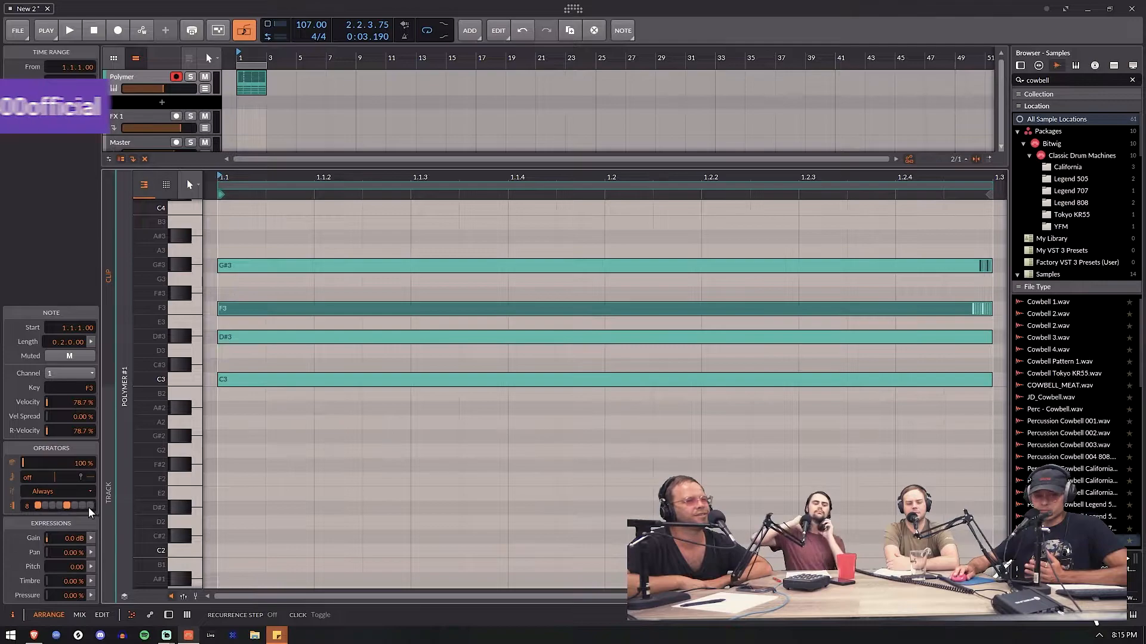
Set the recurrence length to 2 for the D#3 note and 7 for C3, enabling several of C3's cycle steps.
{"action": "left_click", "coordinate": [246, 339]}
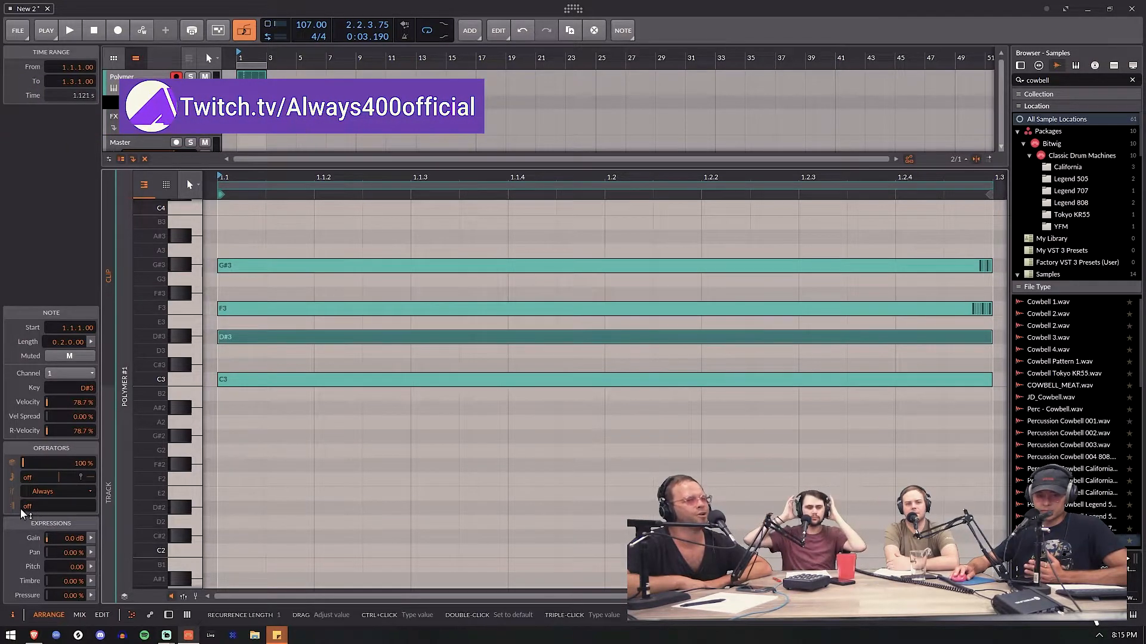
{"action": "left_click_drag", "start_coordinate": [54, 516], "coordinate": [53, 511]}
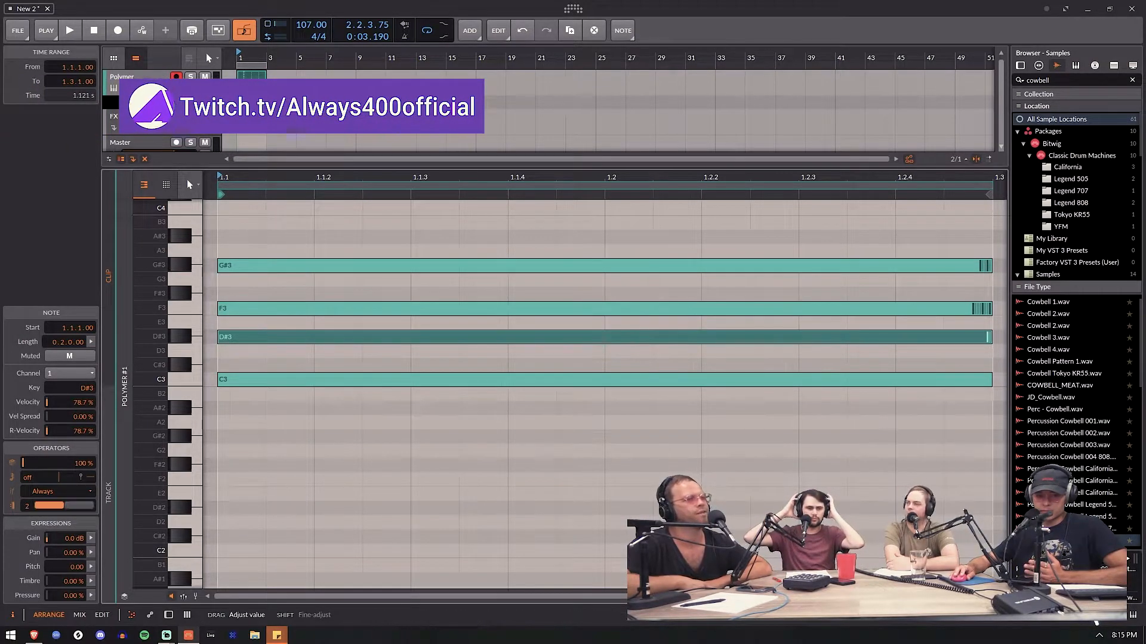
{"action": "left_click", "coordinate": [278, 384]}
{"action": "left_click_drag", "start_coordinate": [32, 508], "coordinate": [33, 493]}
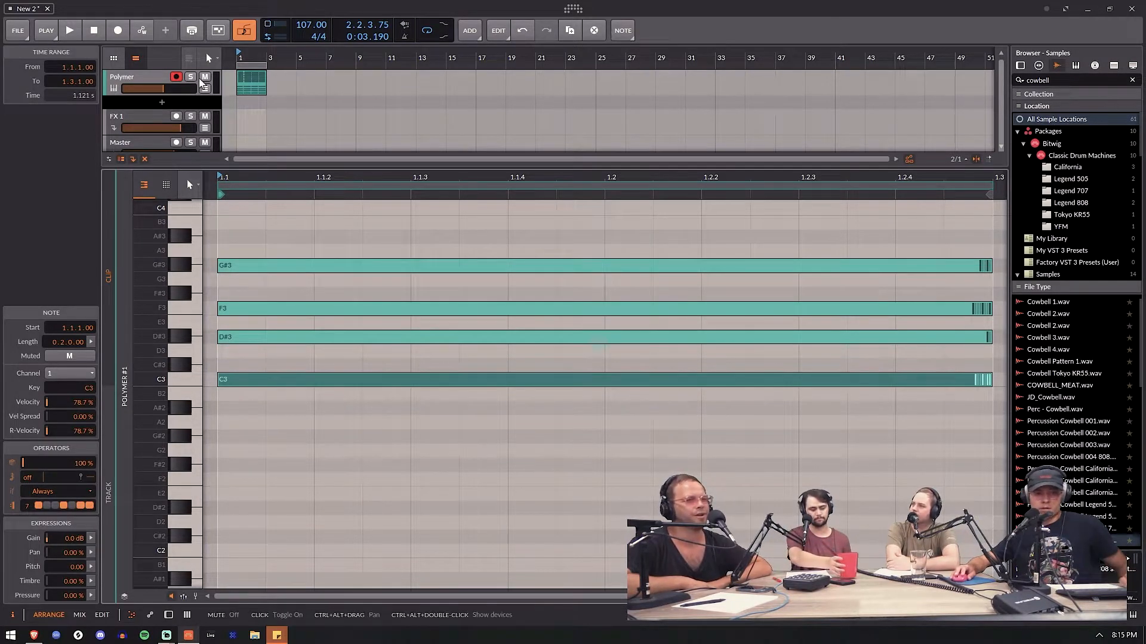
Show the Polymer track's devices, bypass Quantize and start playback.
{"action": "key", "text": "d"}
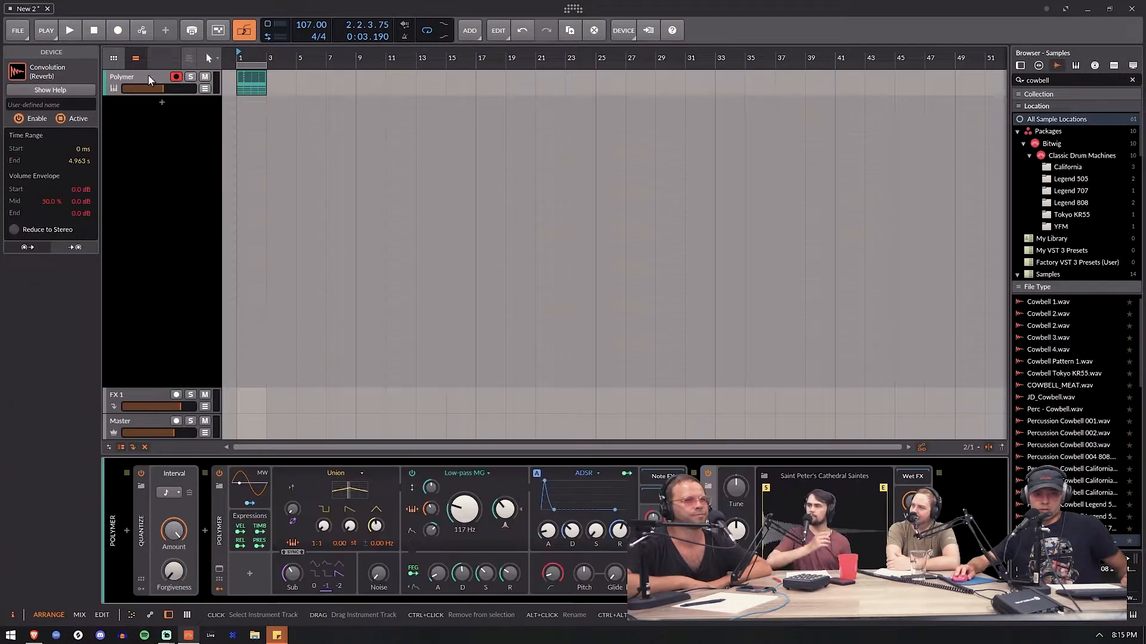
{"action": "left_click", "coordinate": [141, 471]}
{"action": "key", "text": "space"}
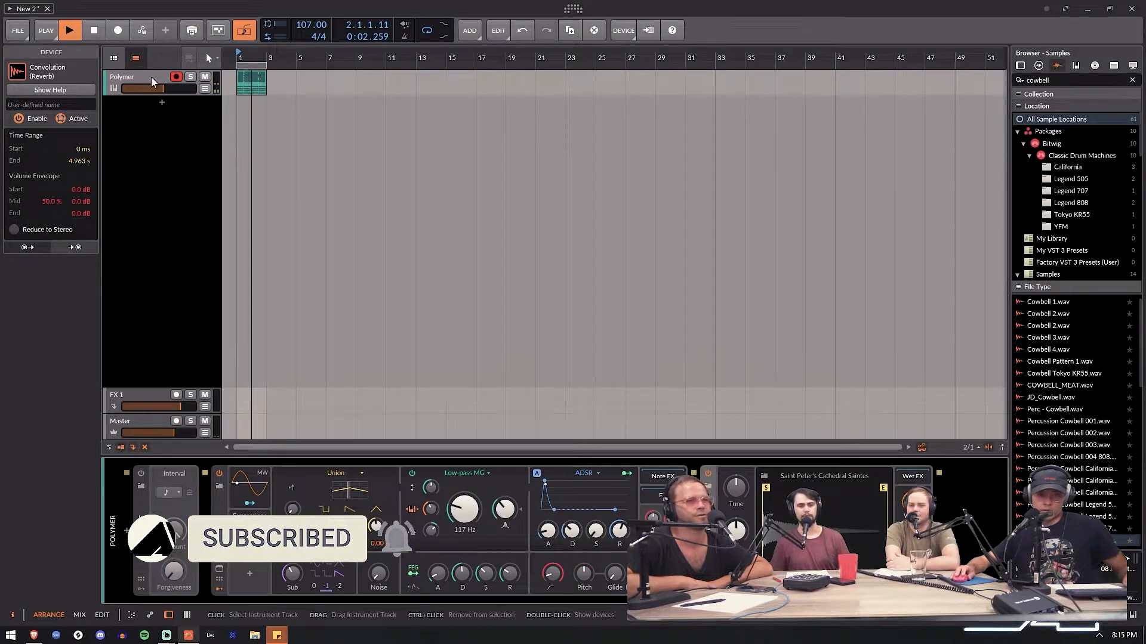
Raise the project tempo to 129 BPM and turn up the Polymer track's volume.
{"action": "double_click", "coordinate": [250, 74]}
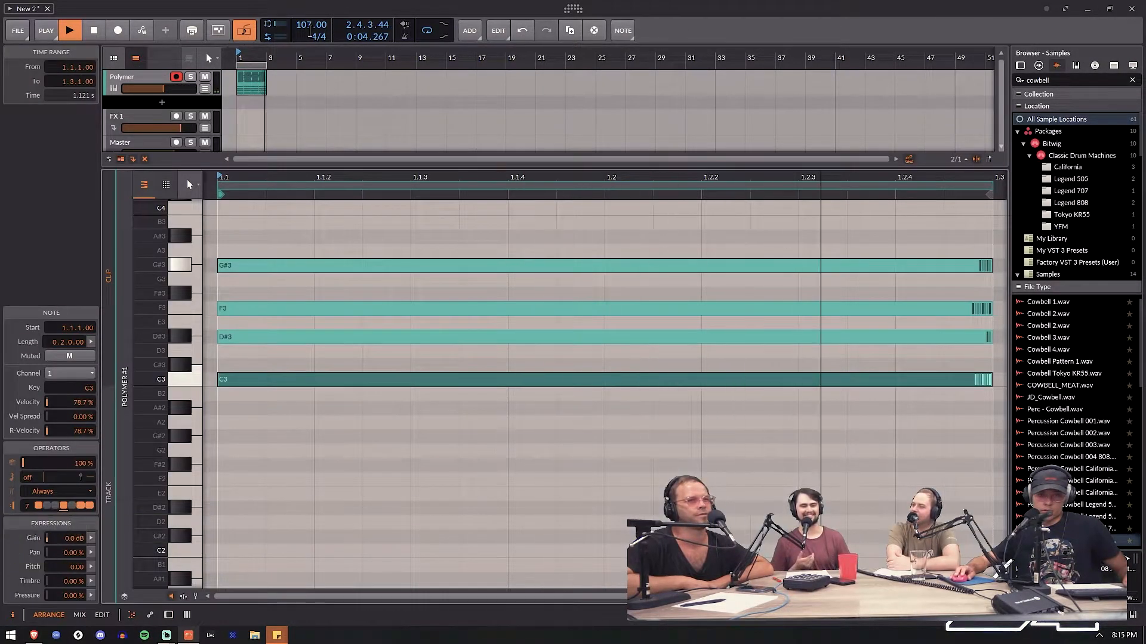
{"action": "left_click_drag", "start_coordinate": [316, 28], "coordinate": [316, 18]}
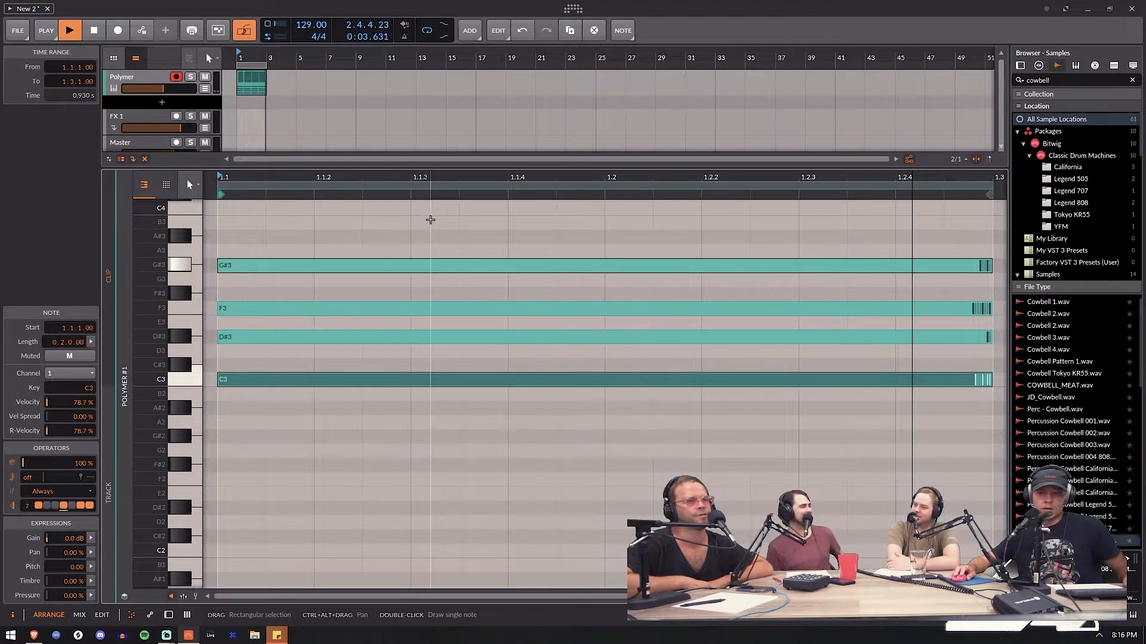
{"action": "left_click_drag", "start_coordinate": [451, 184], "coordinate": [360, 223]}
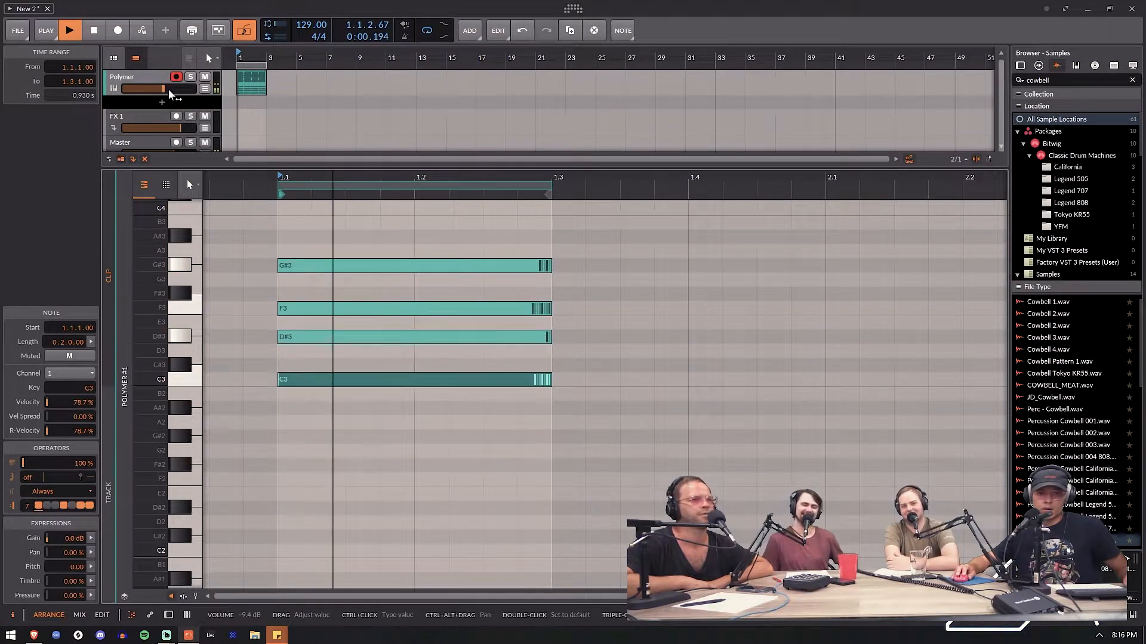
{"action": "left_click_drag", "start_coordinate": [162, 89], "coordinate": [178, 88]}
Re-enable the Quantize device in the Polymer track's device chain.
{"action": "double_click", "coordinate": [151, 72]}
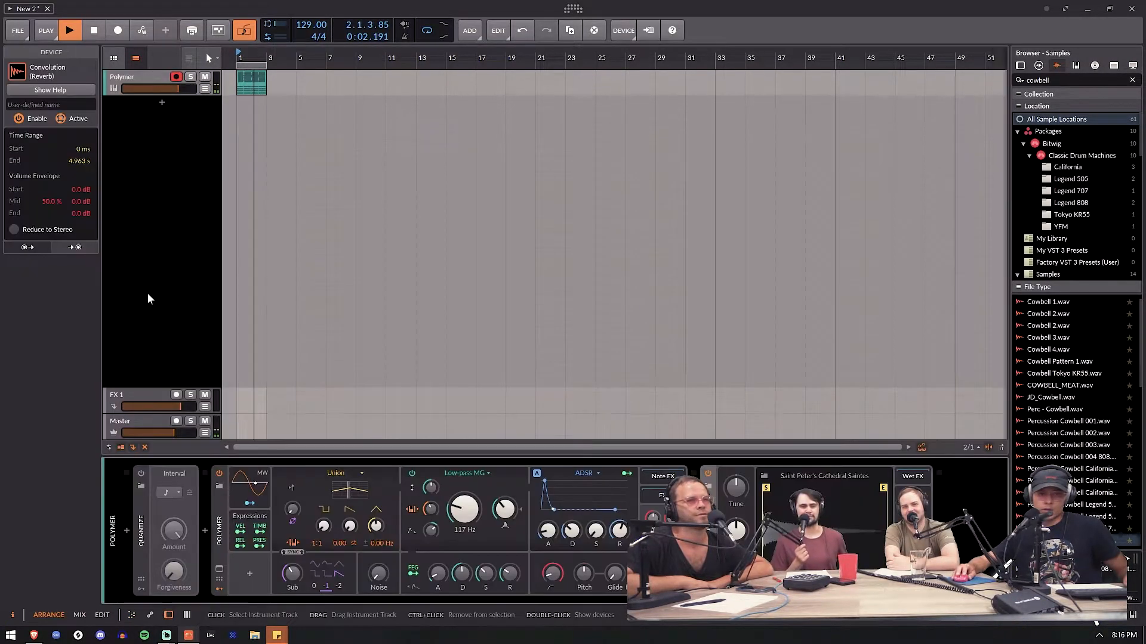
{"action": "left_click", "coordinate": [138, 479]}
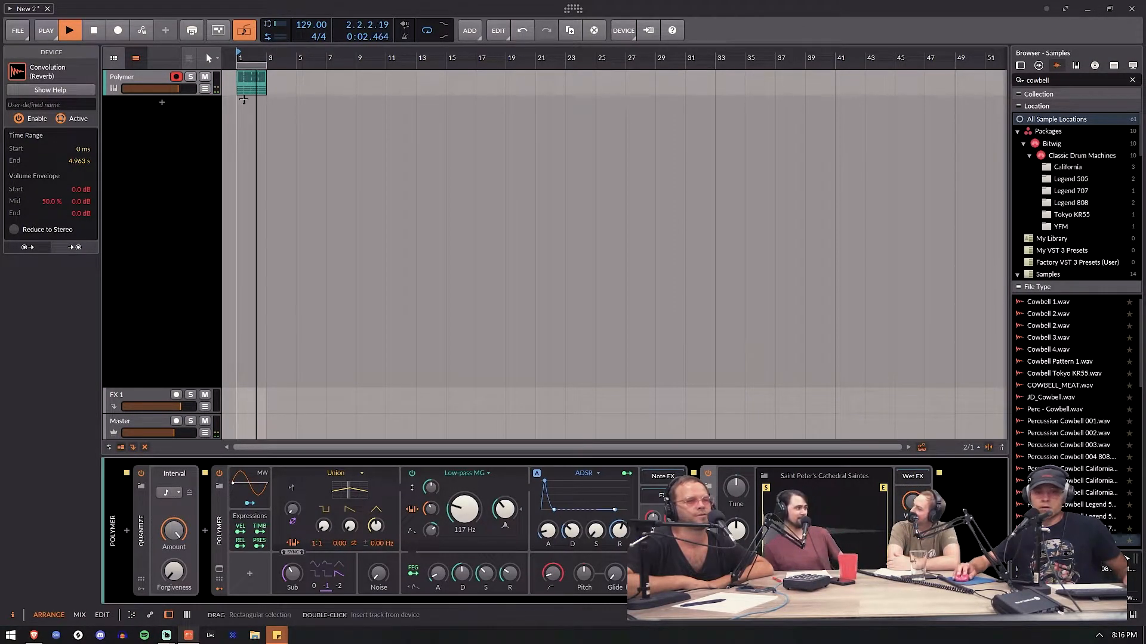
Reopen the Polymer clip, examine the C3 note's recurrence pattern during playback and stop the transport.
{"action": "double_click", "coordinate": [253, 80]}
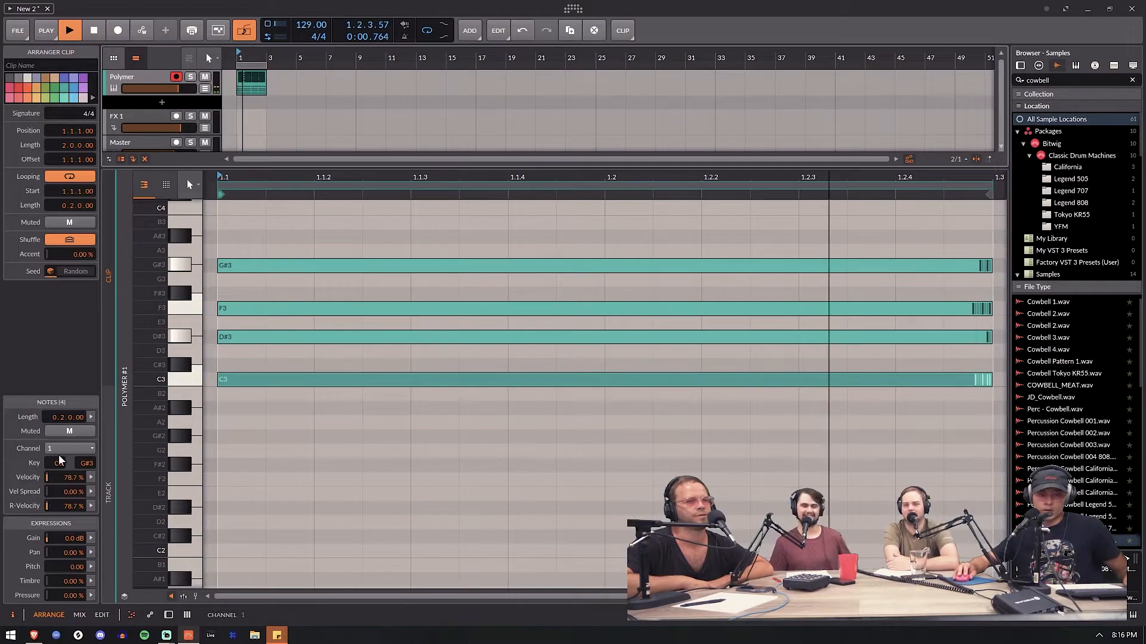
{"action": "left_click", "coordinate": [254, 412]}
{"action": "left_click", "coordinate": [255, 380]}
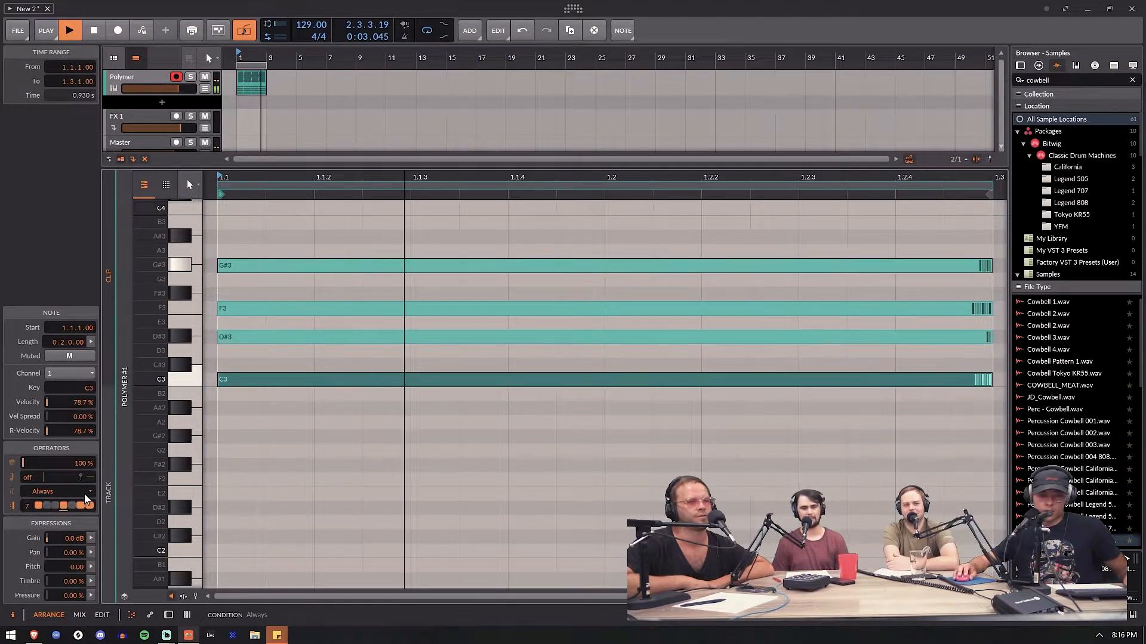
{"action": "key", "text": "space"}
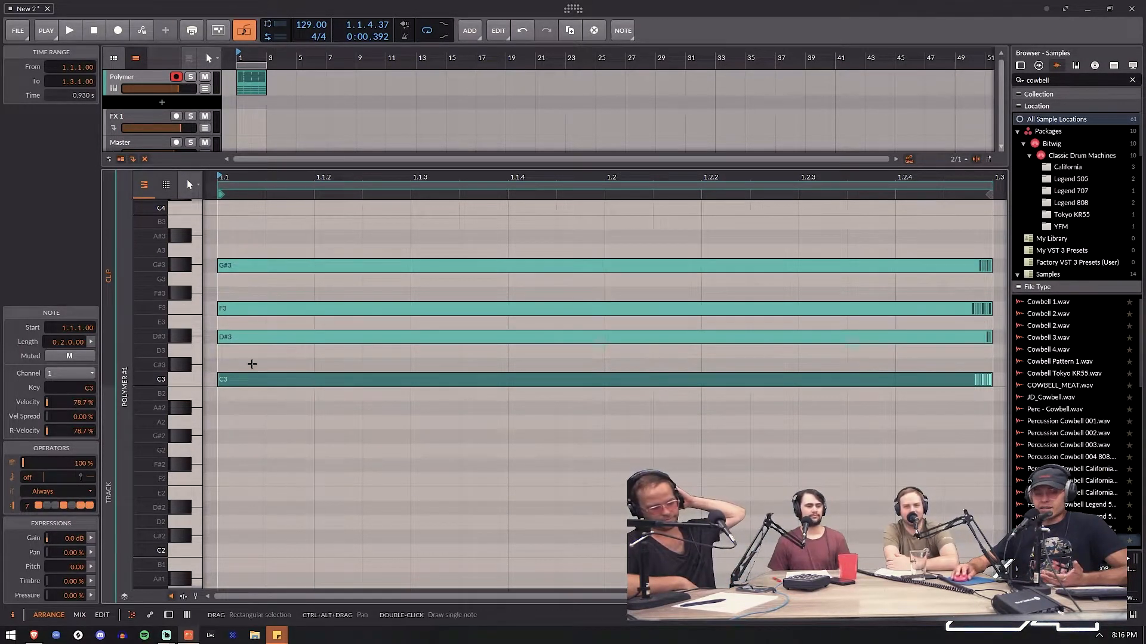
Enlarge the arranger area, delete the Polymer clip and select the Polymer track.
{"action": "left_click_drag", "start_coordinate": [231, 195], "coordinate": [232, 295]}
{"action": "left_click", "coordinate": [240, 84]}
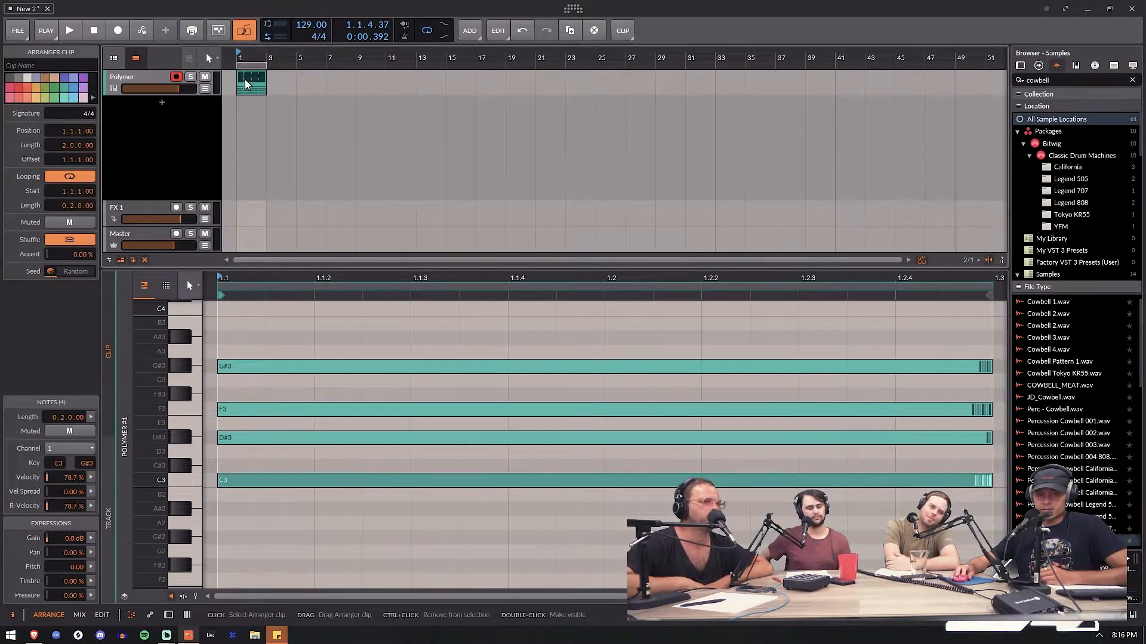
{"action": "key", "text": "Delete"}
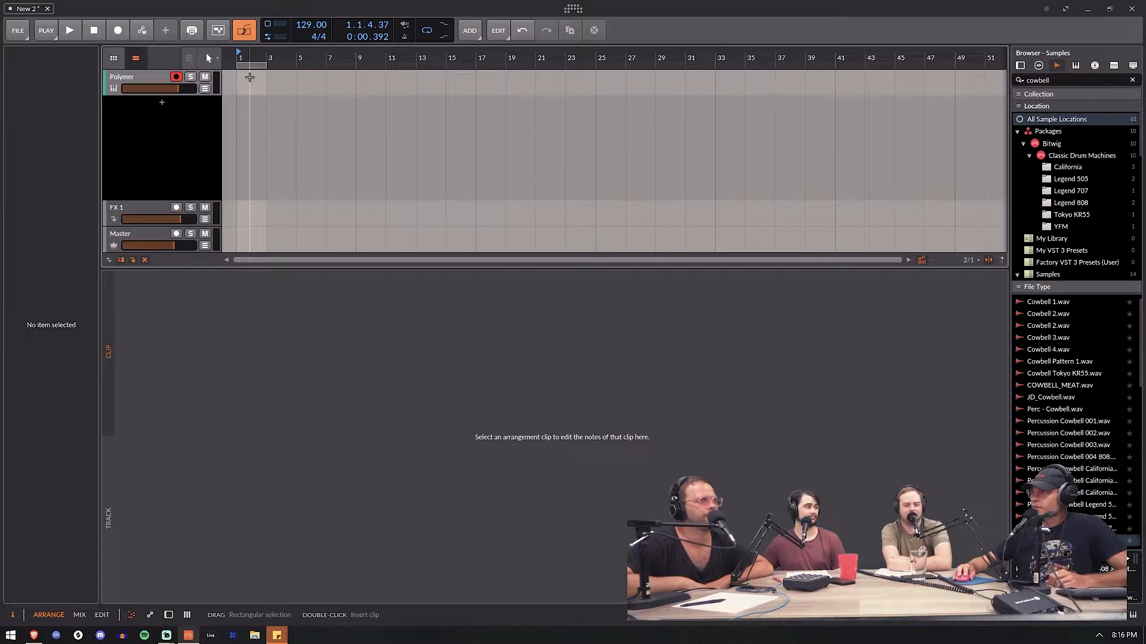
{"action": "left_click", "coordinate": [157, 79]}
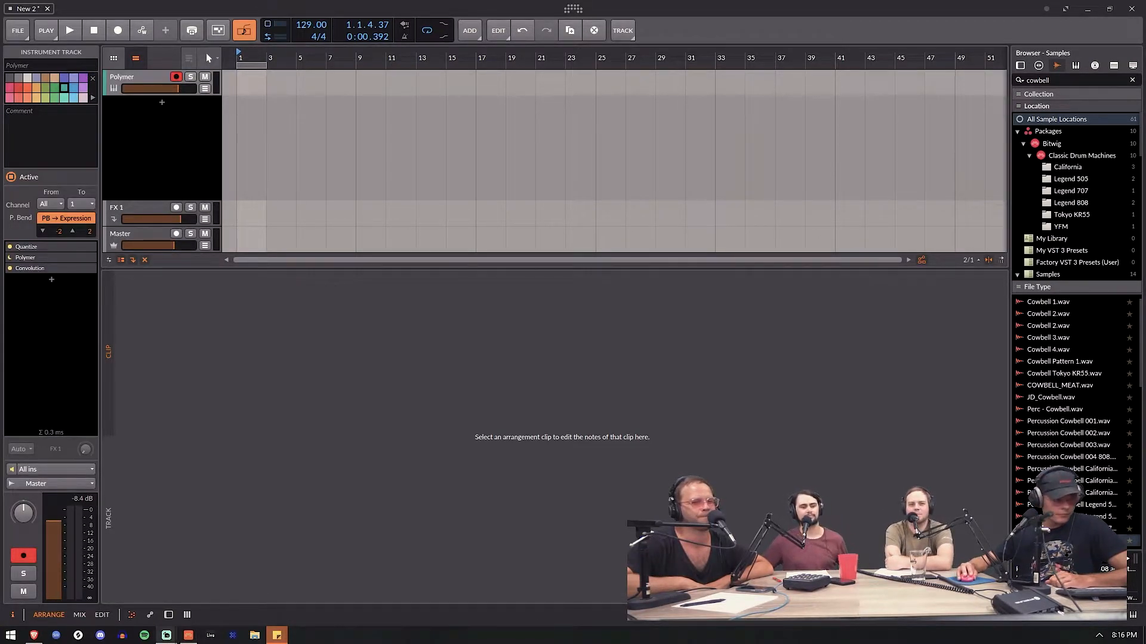